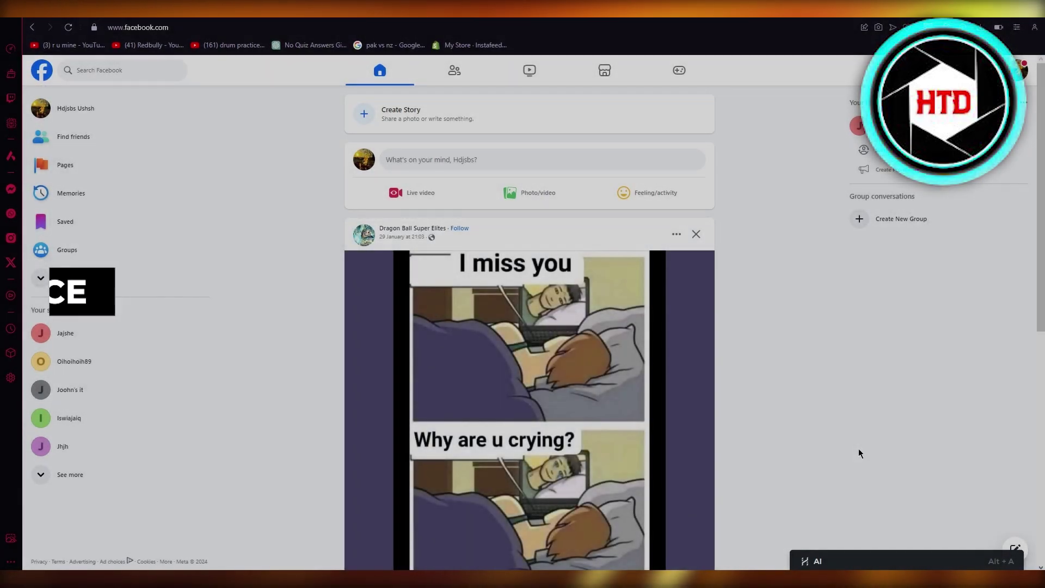
pyautogui.scroll(-4, 858, 452)
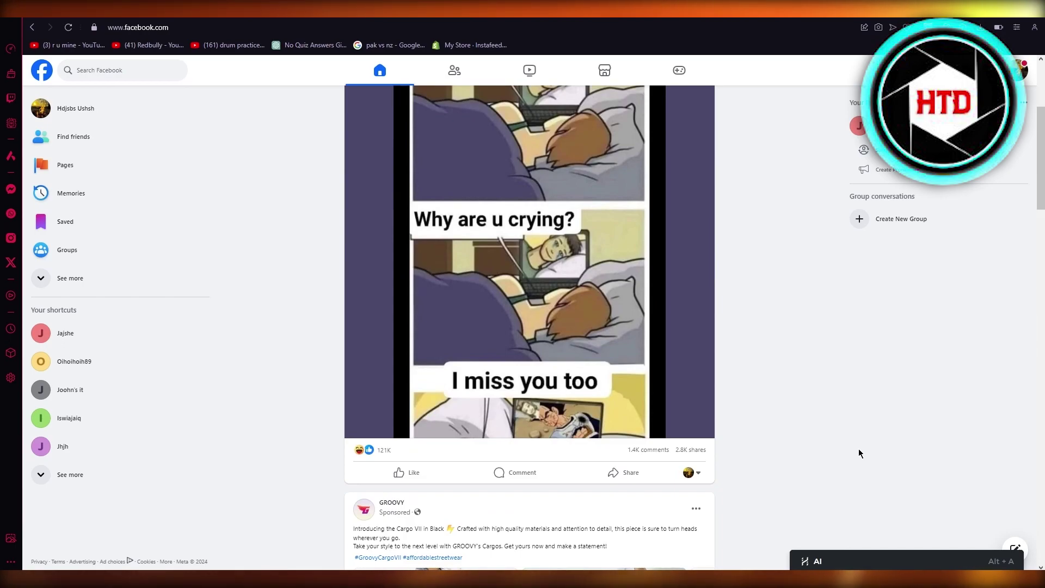
pyautogui.scroll(-5, 859, 452)
pyautogui.scroll(-6, 859, 452)
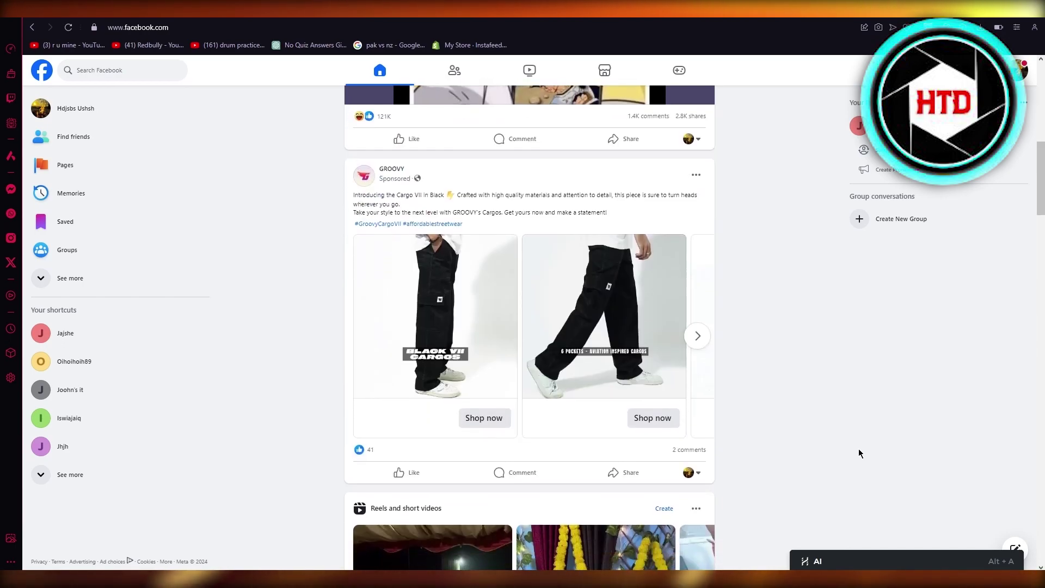
pyautogui.scroll(-6, 859, 453)
pyautogui.scroll(-4, 859, 453)
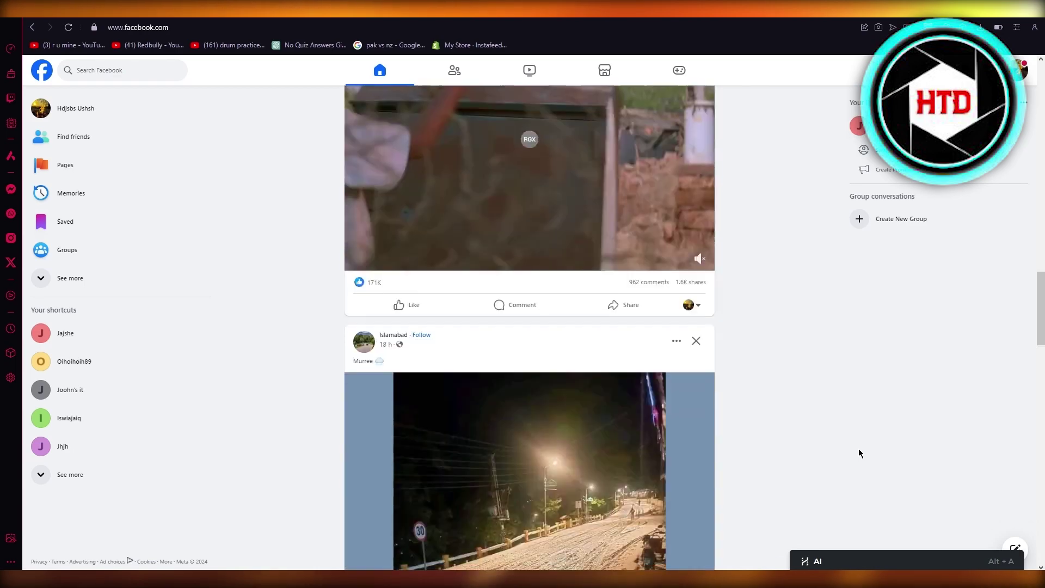
pyautogui.scroll(-4, 859, 453)
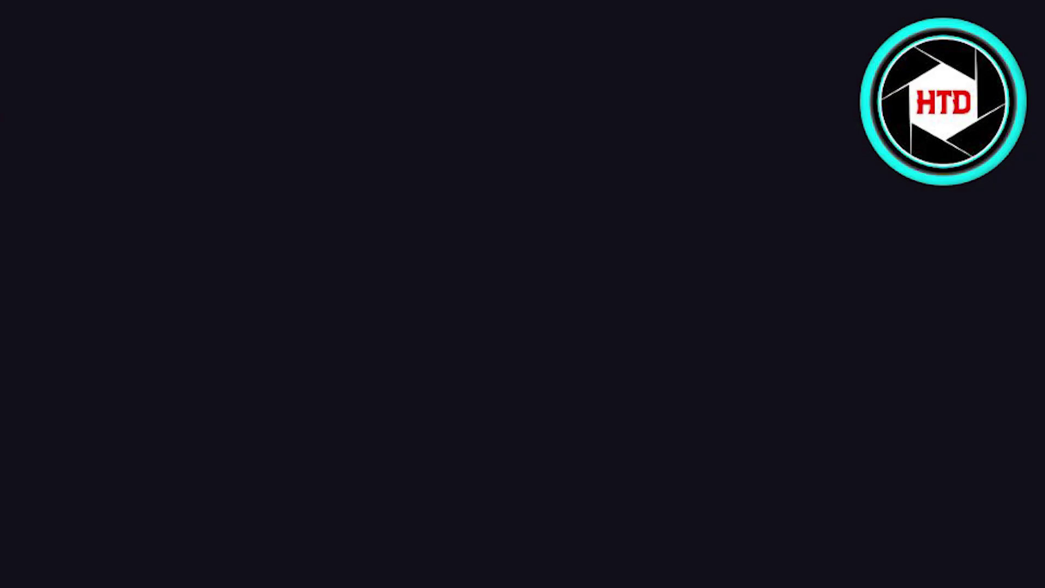
# Search Google for "dropshipping" and open the image result on how a dropshipping business operates.
pyautogui.write('dropshipp')
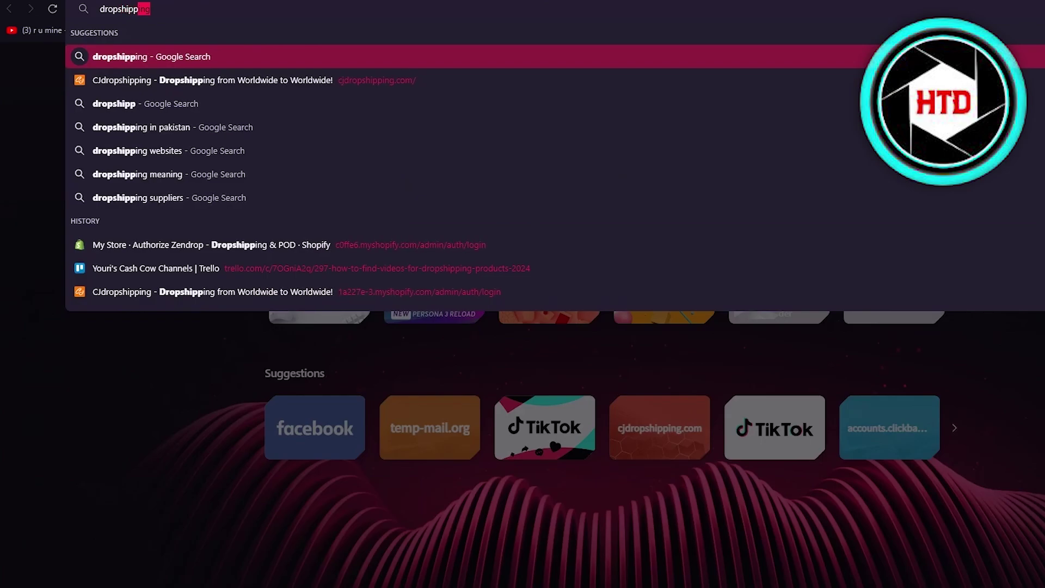
pyautogui.write('in')
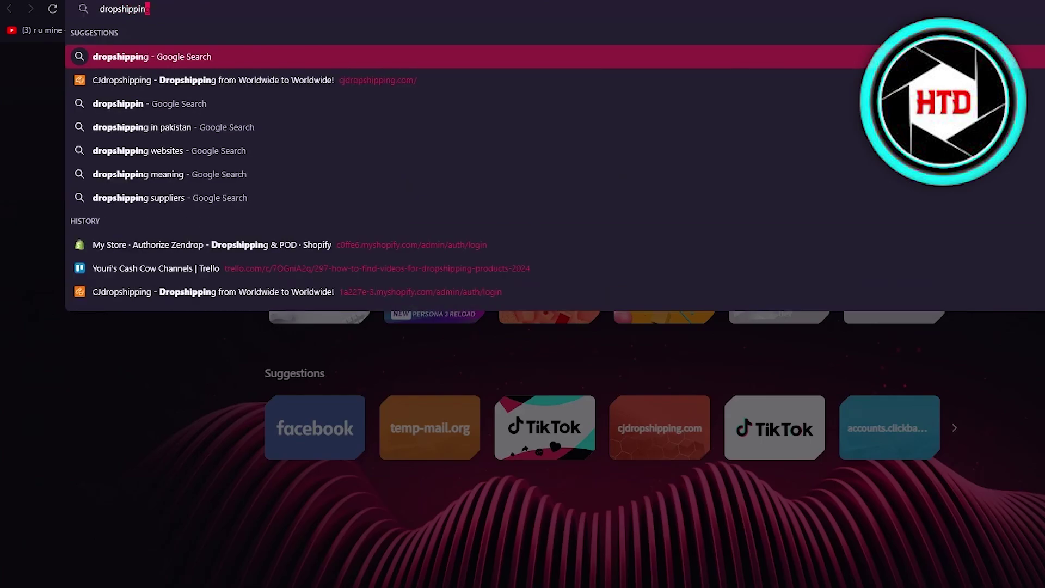
pyautogui.press('Return')
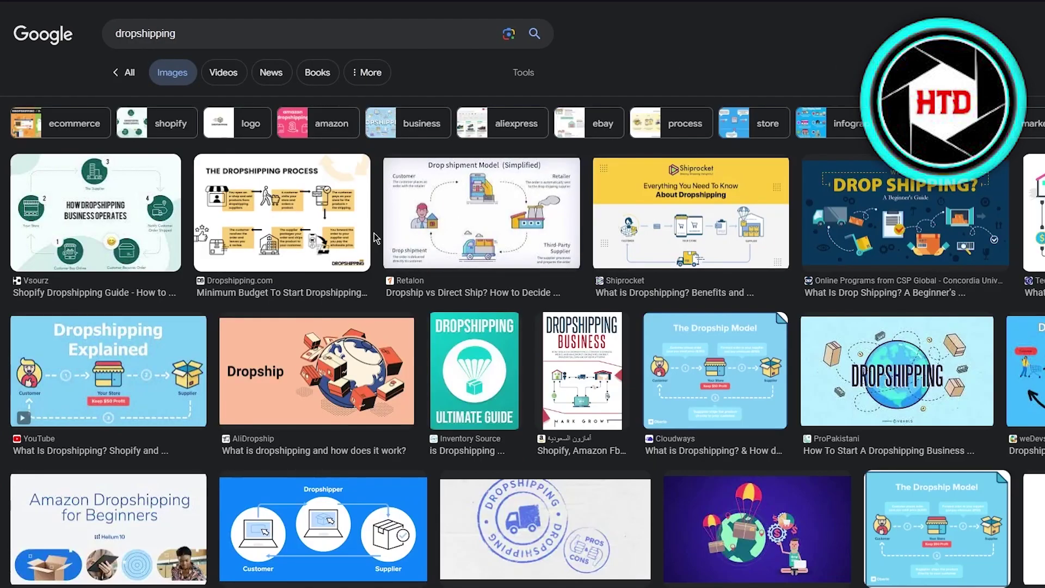
pyautogui.click(164, 197)
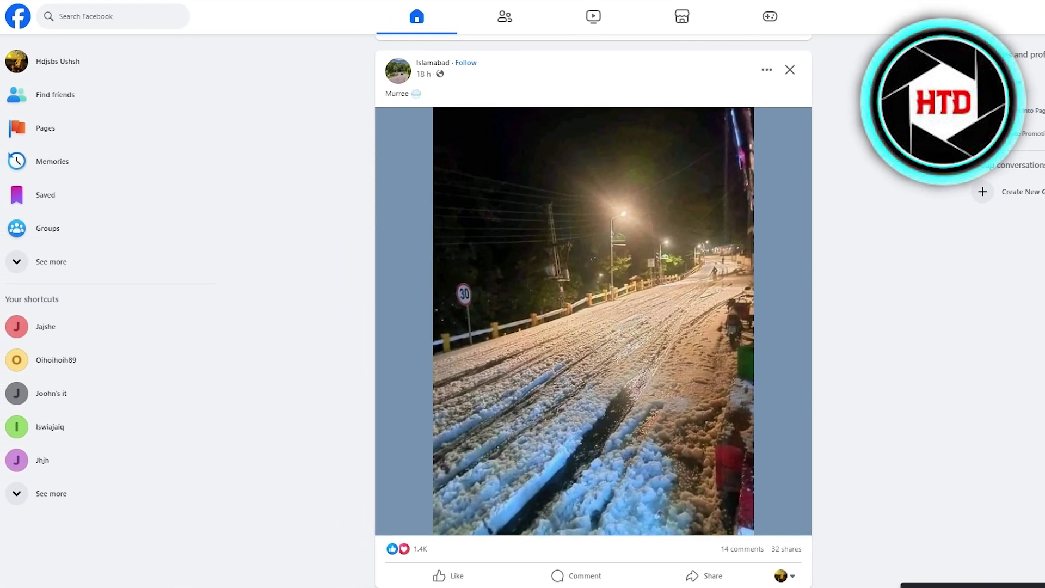
pyautogui.scroll(-5, 857, 290)
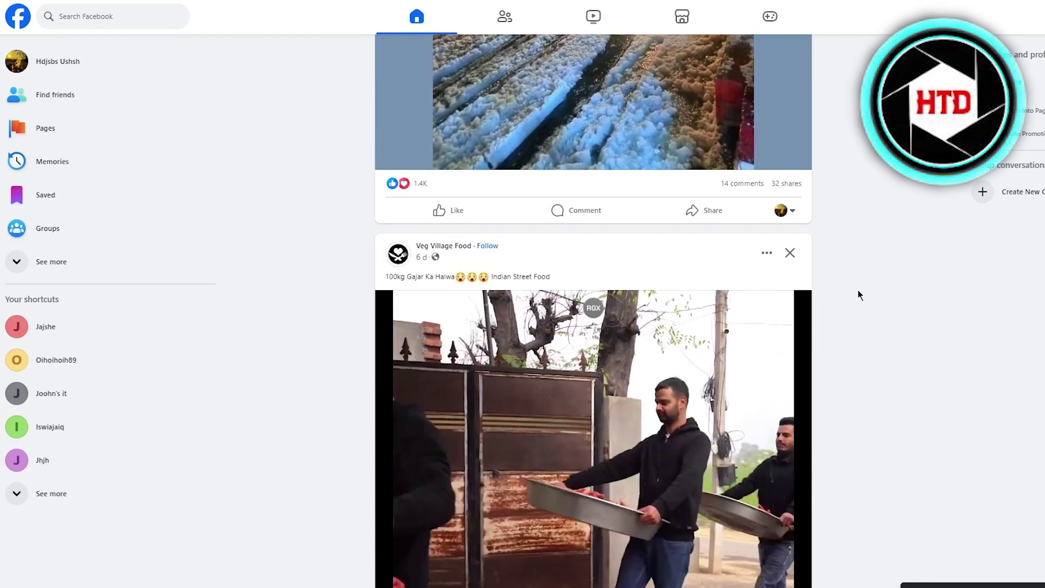
pyautogui.scroll(4, 858, 290)
pyautogui.scroll(2, 858, 295)
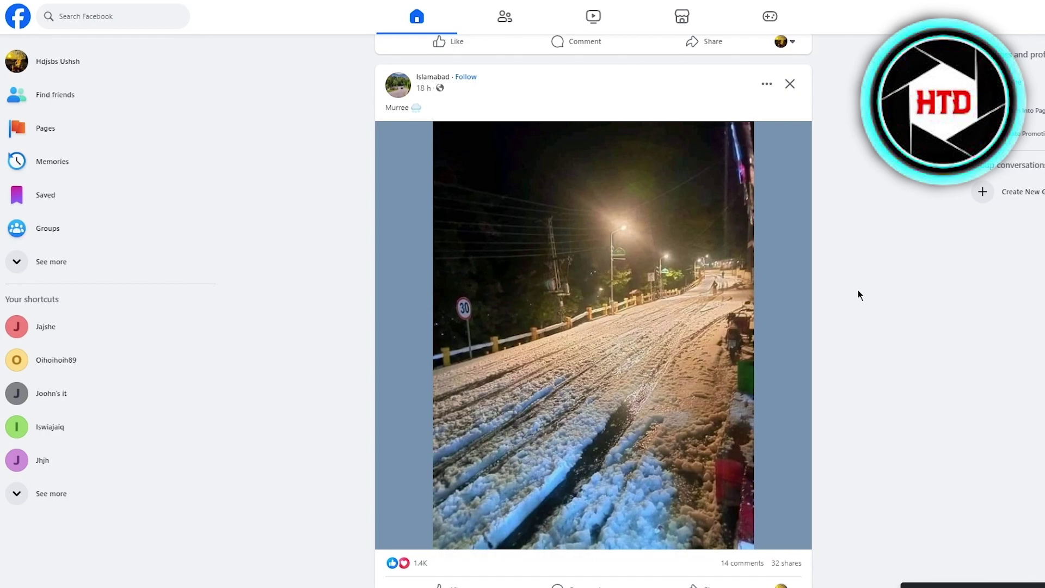
pyautogui.scroll(10, 858, 295)
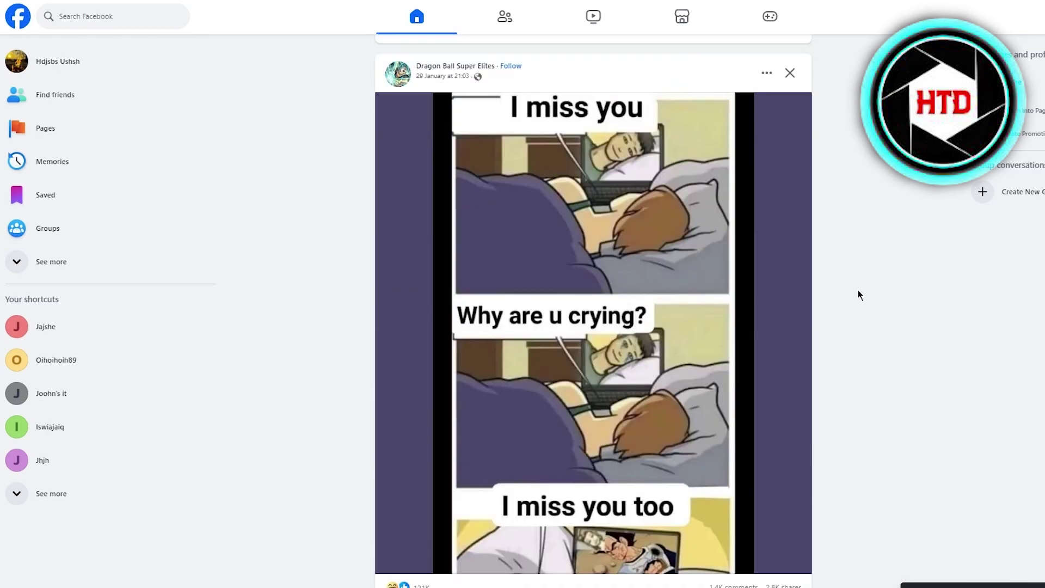
# Open Facebook Marketplace and browse the product listings under Today's picks.
pyautogui.click(631, 21)
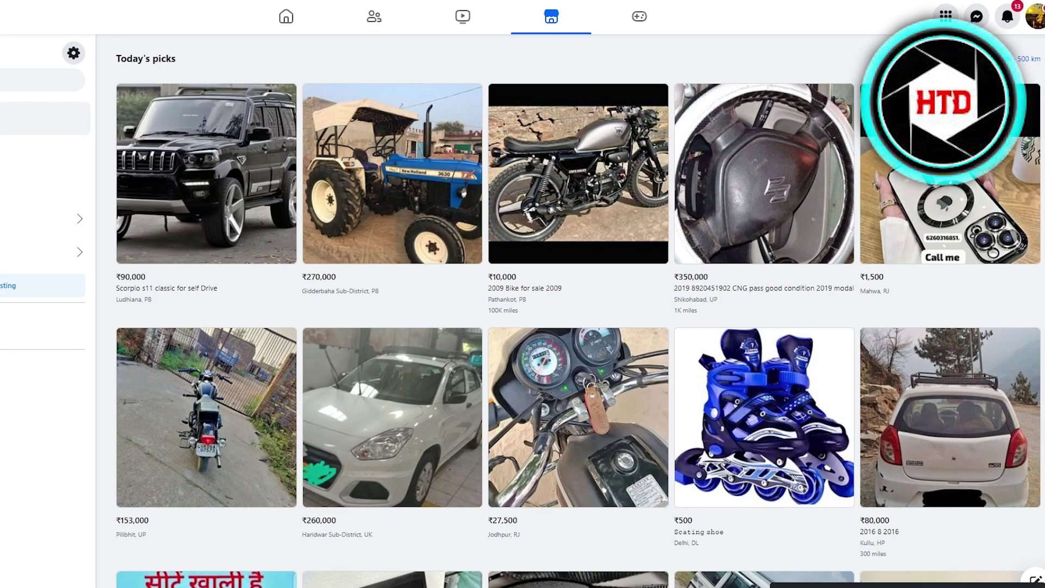
pyautogui.scroll(-1, 578, 315)
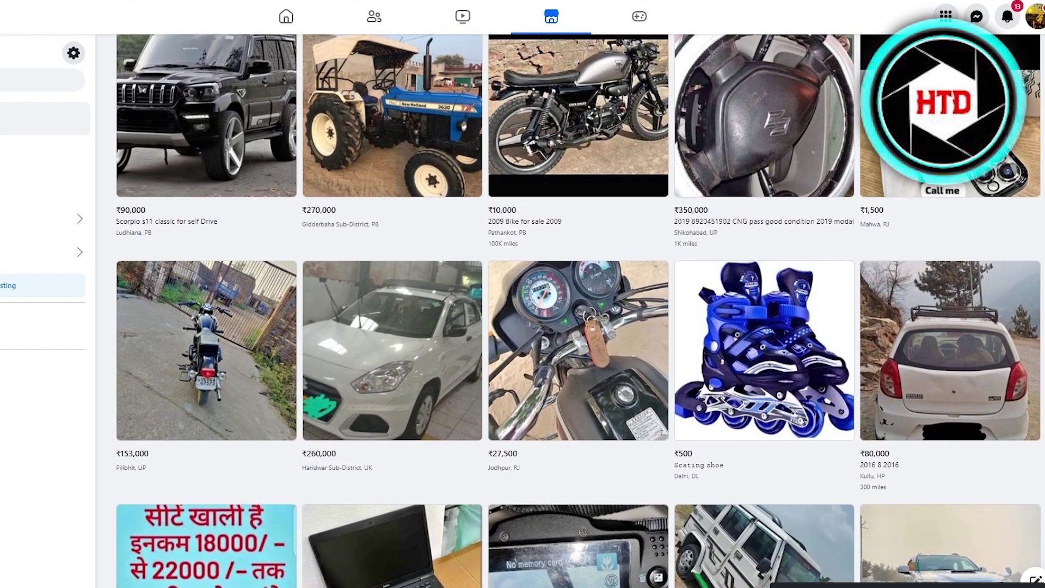
pyautogui.scroll(-5, 579, 311)
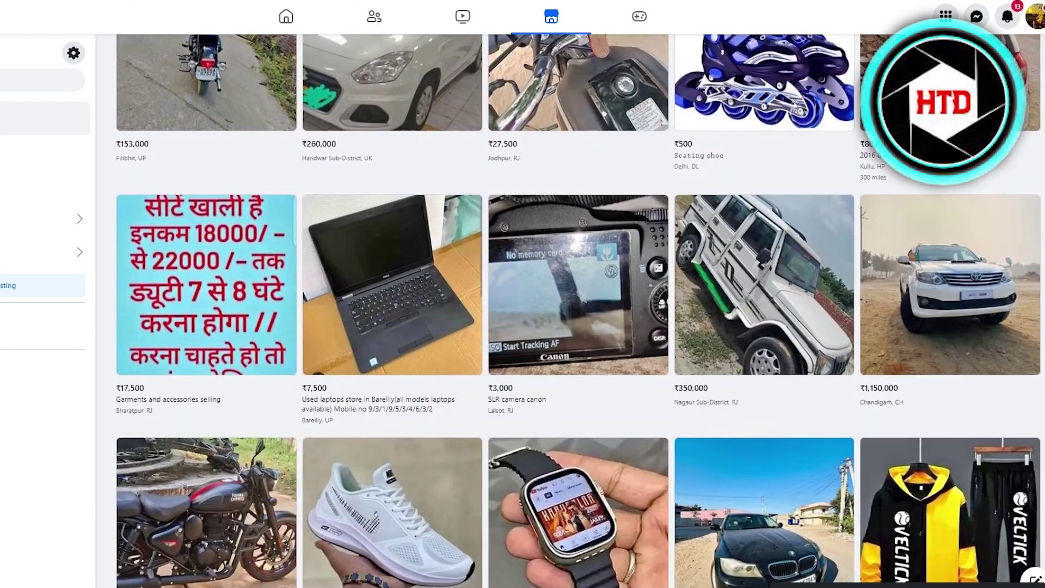
pyautogui.scroll(-3, 578, 311)
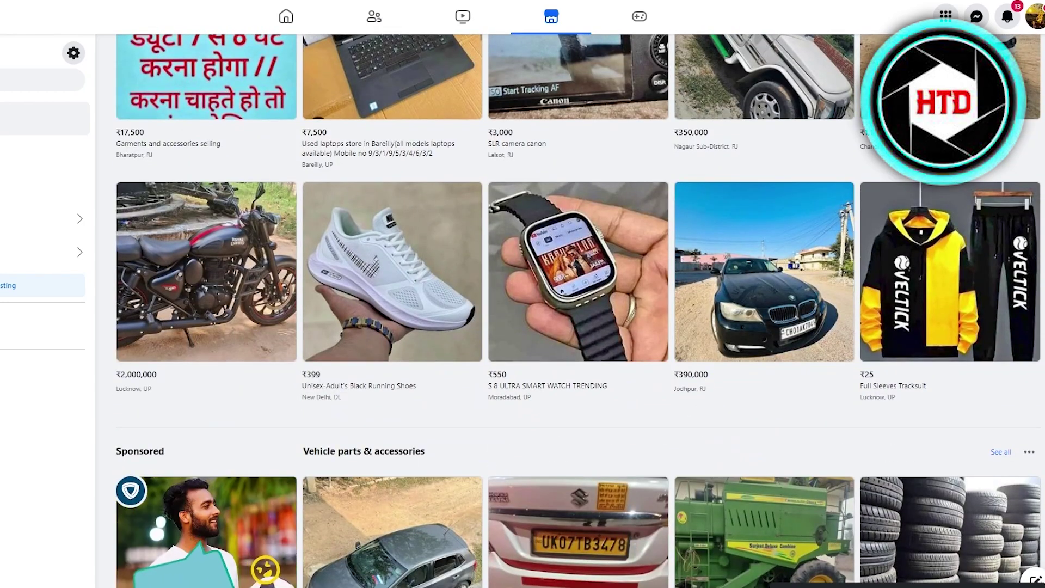
pyautogui.scroll(10, 578, 310)
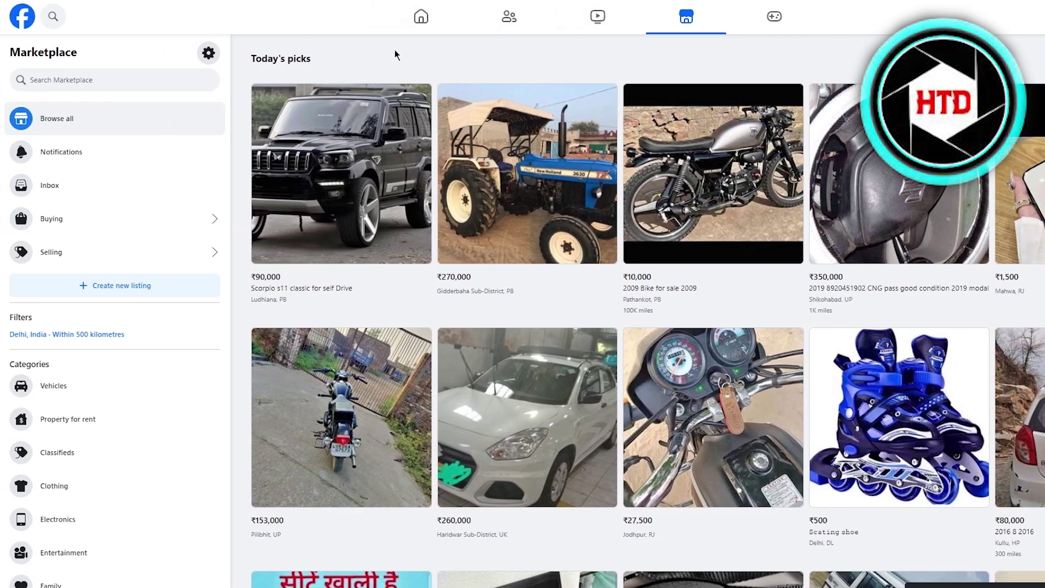
# Start a new Marketplace listing of the type "Item for sale" and look over its form.
pyautogui.click(142, 286)
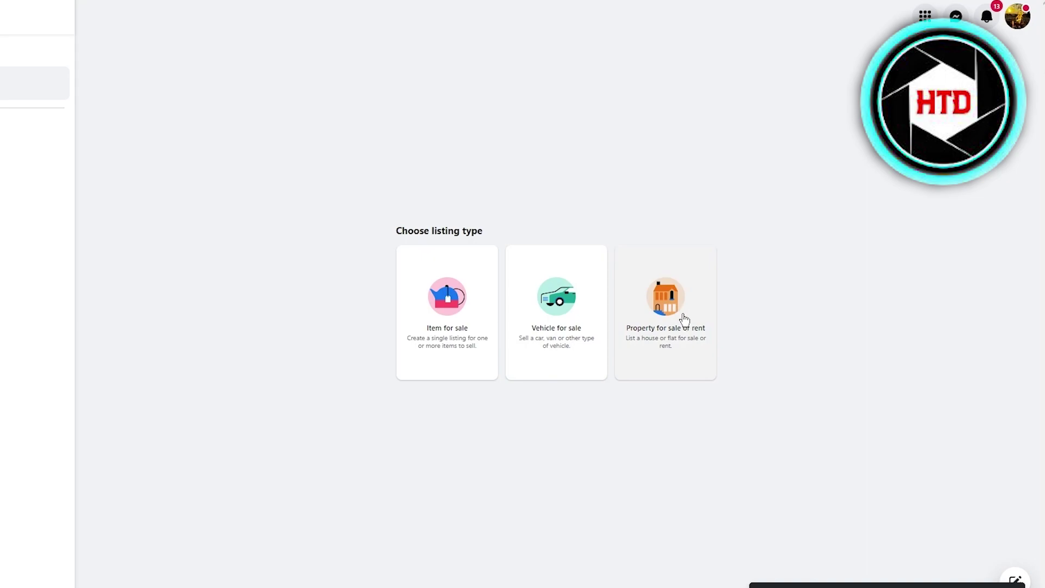
pyautogui.click(472, 320)
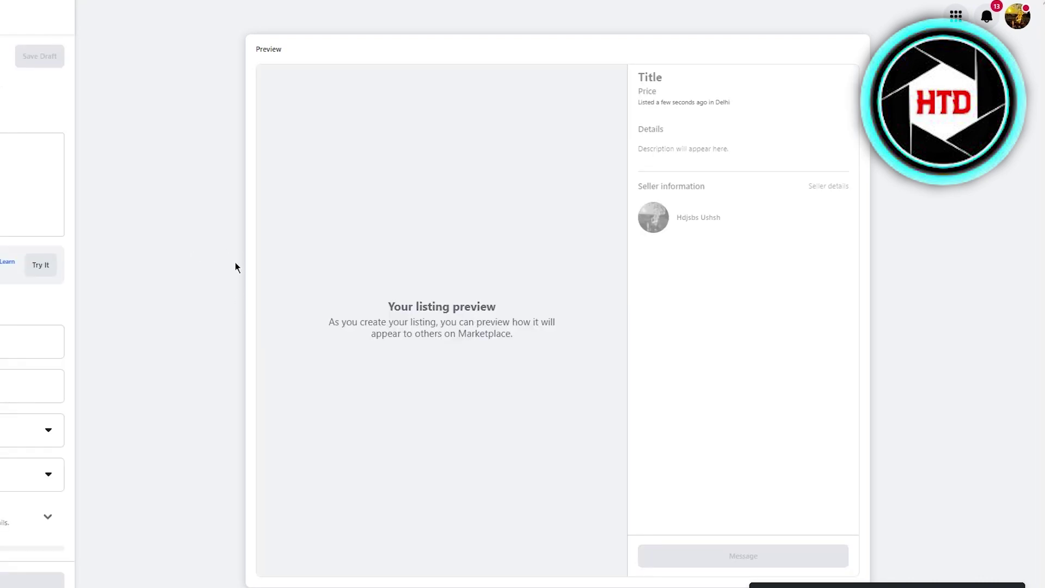
pyautogui.scroll(-3, 33, 261)
pyautogui.scroll(3, 33, 262)
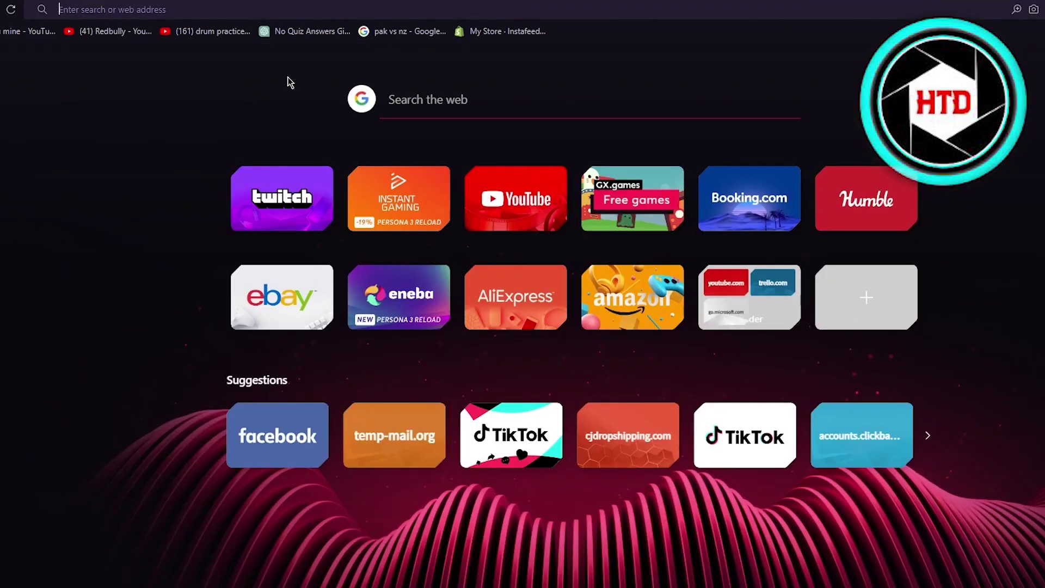
# Open the CJdropshipping, Spocket and DSers supplier websites in separate browser tabs and view Spocket's homepage headline.
pyautogui.write('cj')
pyautogui.press('Return')
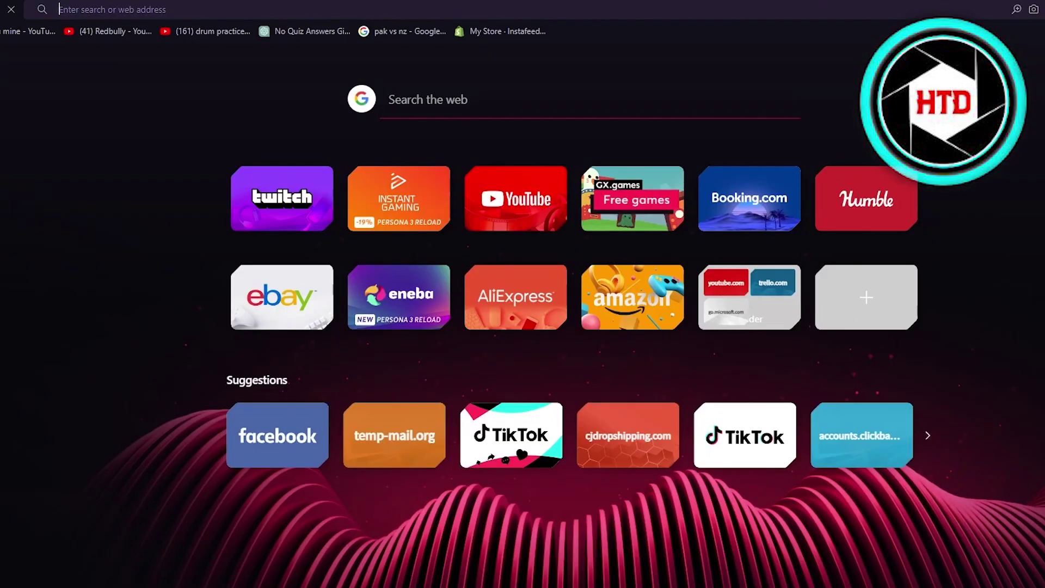
pyautogui.write('spo')
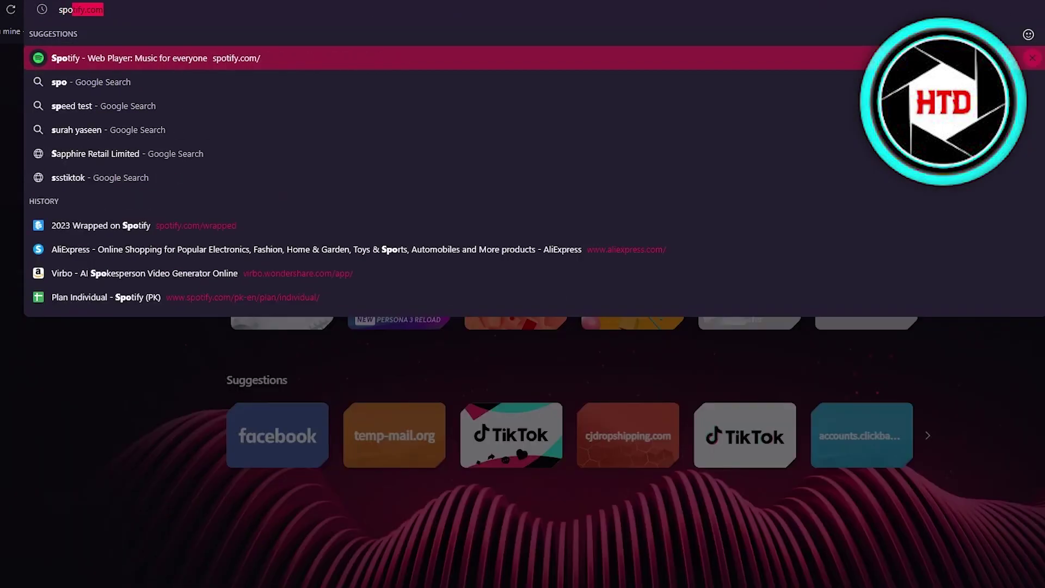
pyautogui.write('cket')
pyautogui.press('Return')
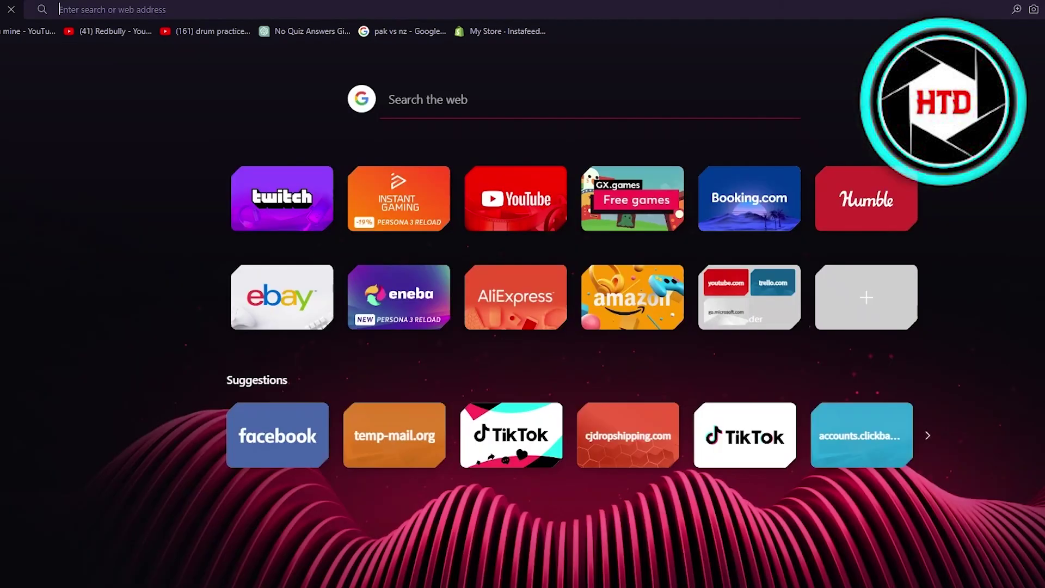
pyautogui.write('dsers')
pyautogui.press('Return')
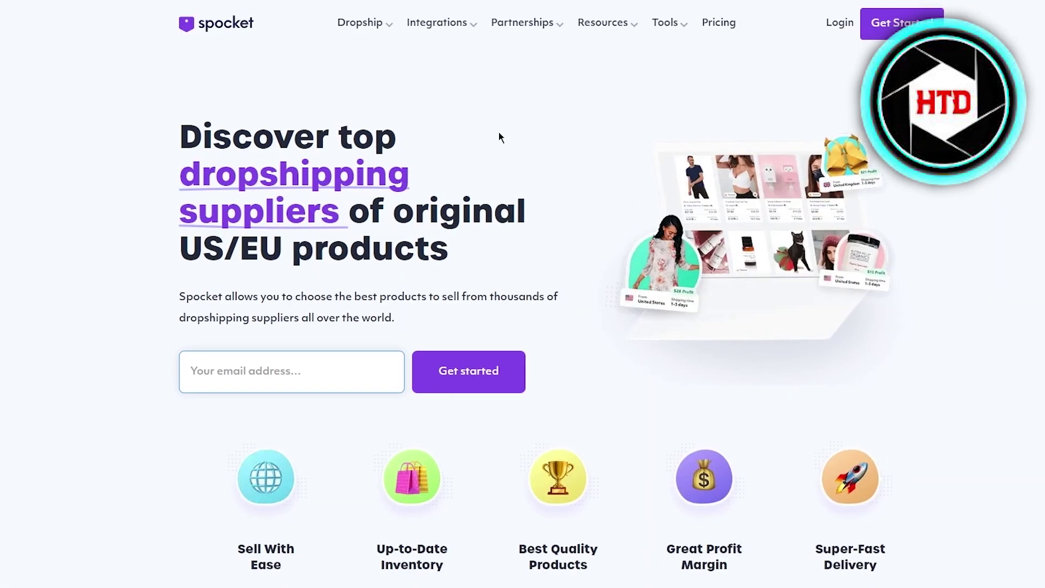
pyautogui.moveTo(122, 131); pyautogui.dragTo(479, 214)
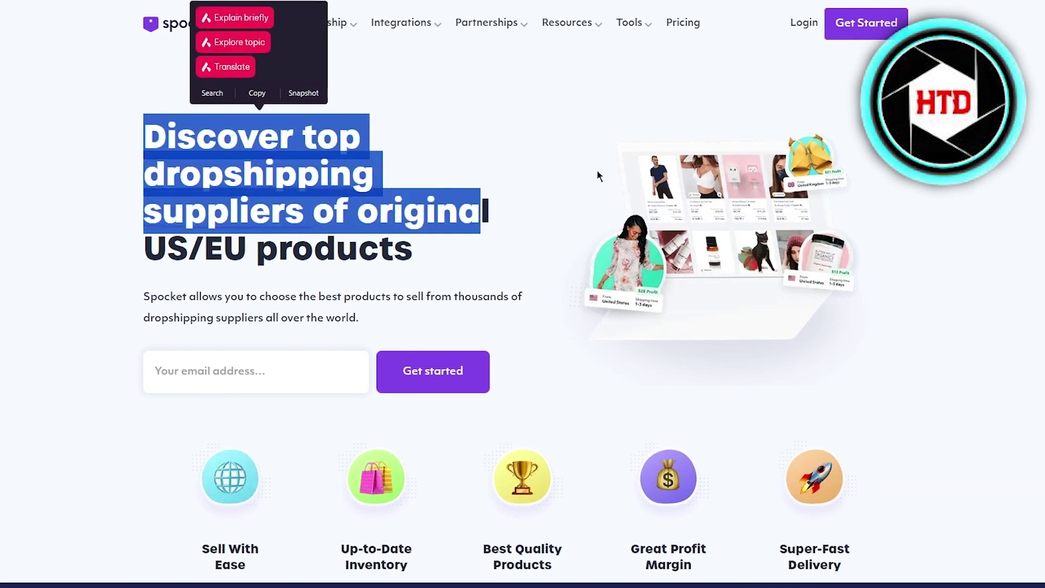
pyautogui.click(573, 118)
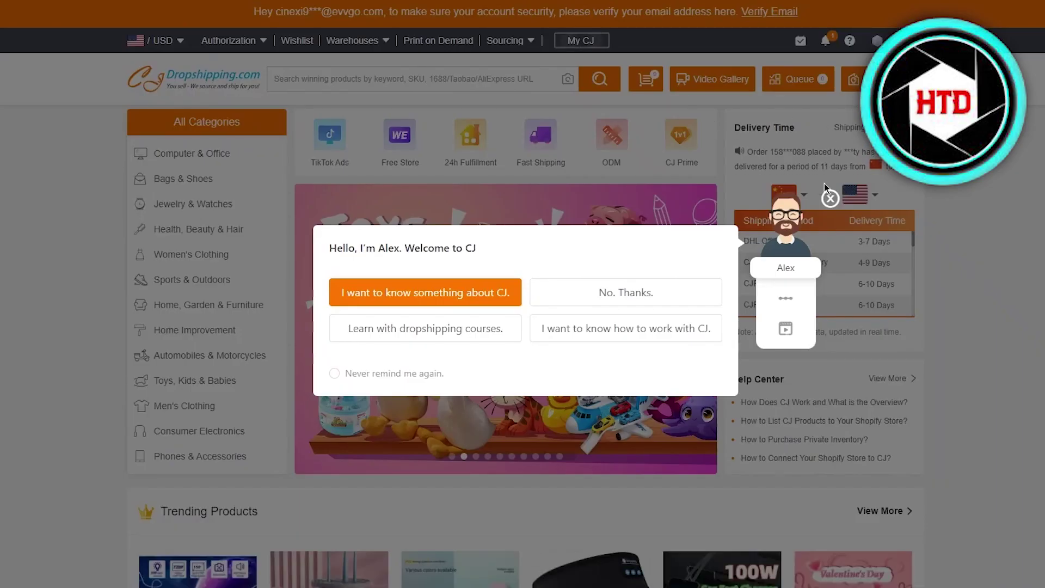
# Dismiss the welcome dialog on the CJdropshipping homepage and examine its product sections, from Trending Products to Recommended Products.
pyautogui.click(825, 201)
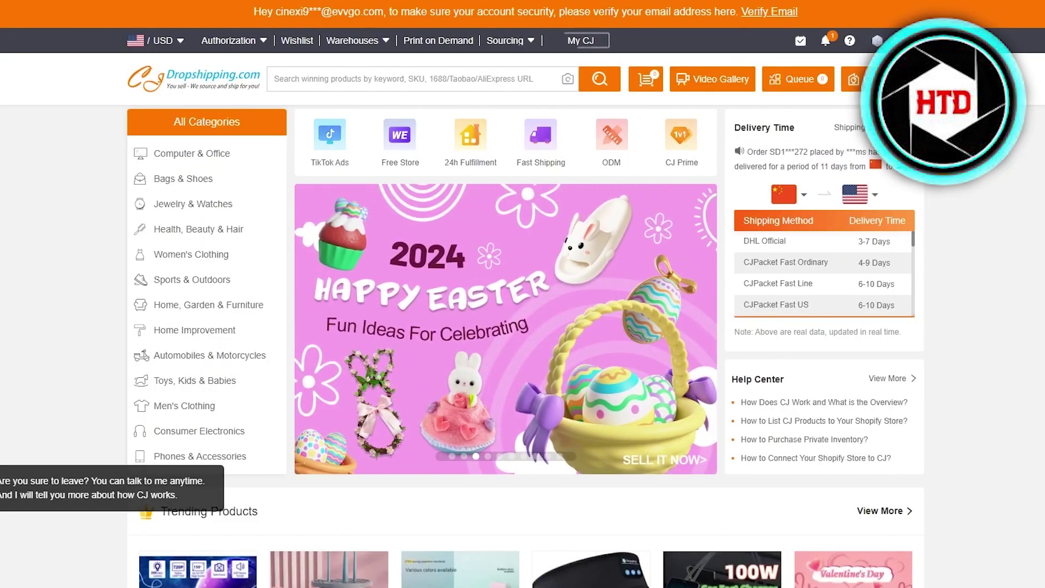
pyautogui.scroll(-15, 516, 244)
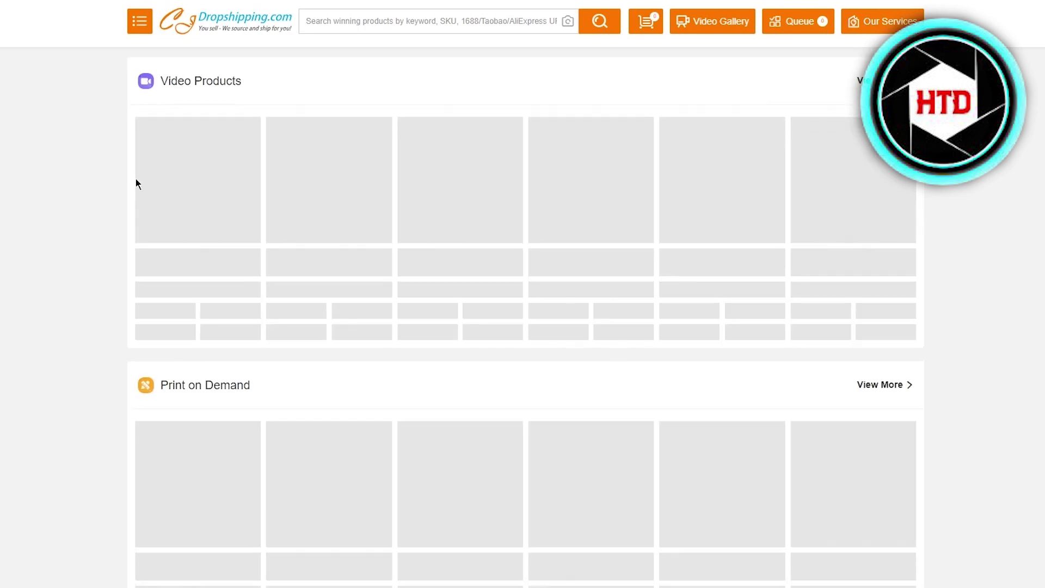
pyautogui.scroll(15, 136, 180)
pyautogui.scroll(-9, 137, 181)
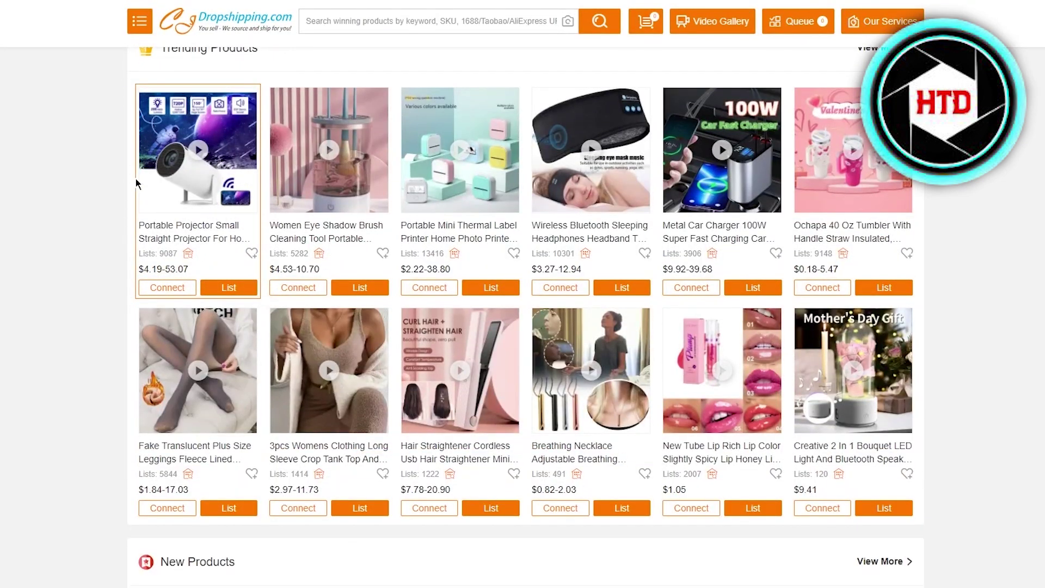
pyautogui.scroll(-15, 136, 178)
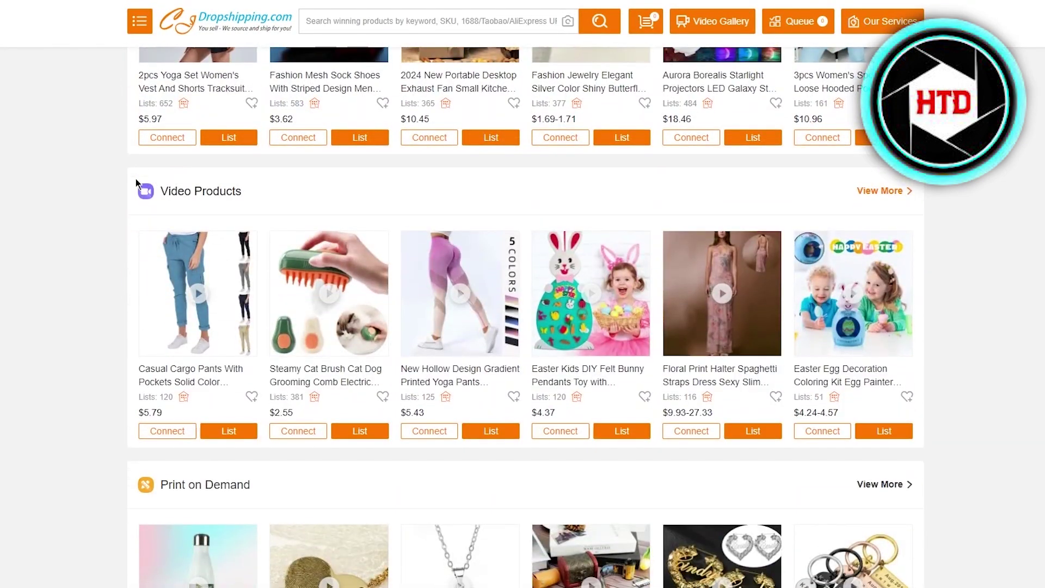
pyautogui.scroll(-7, 136, 178)
pyautogui.scroll(4, 170, 227)
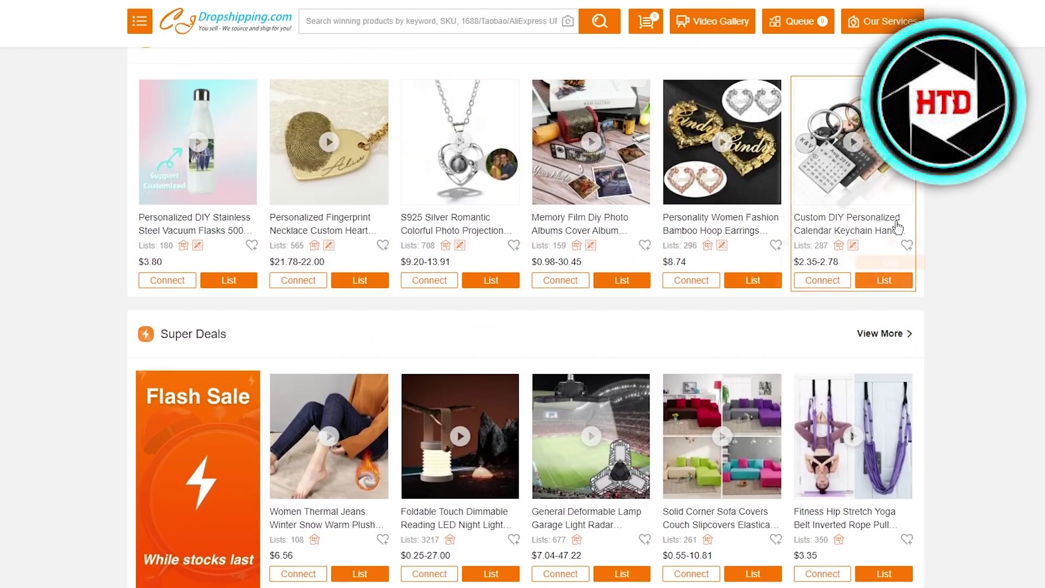
pyautogui.scroll(-12, 937, 243)
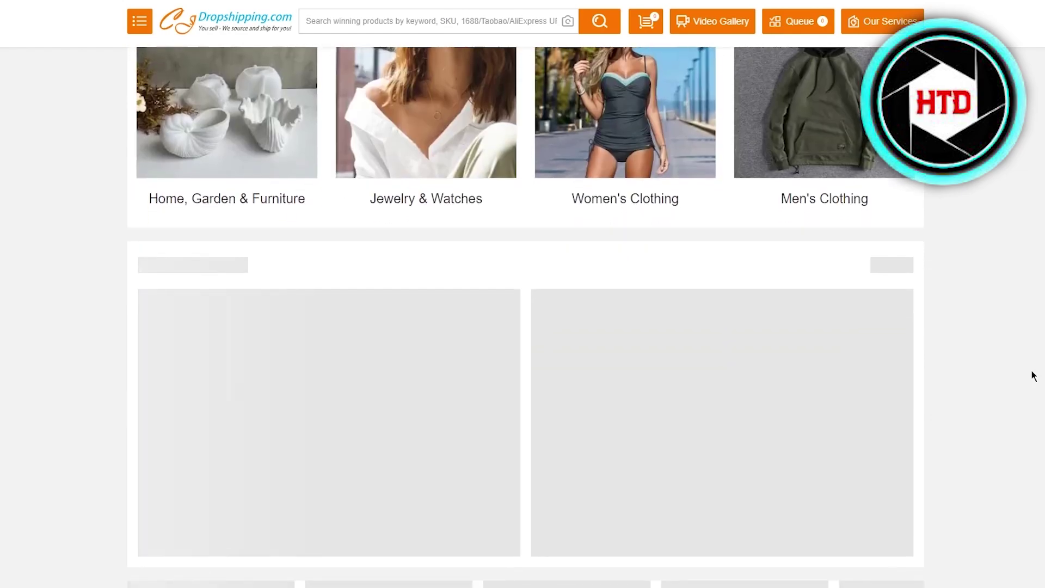
pyautogui.scroll(-15, 1033, 375)
pyautogui.scroll(3, 1033, 376)
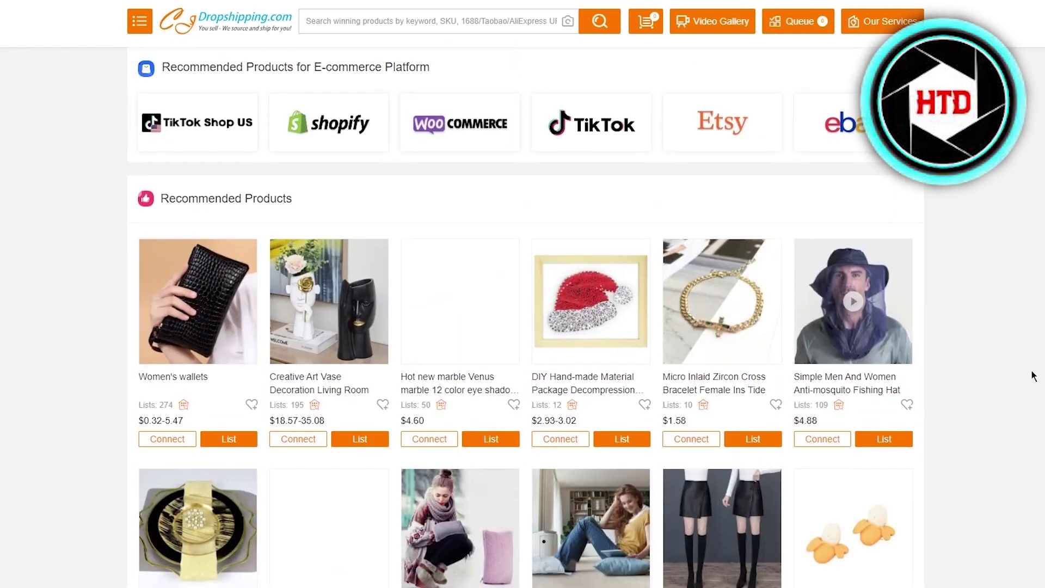
pyautogui.scroll(10, 1033, 375)
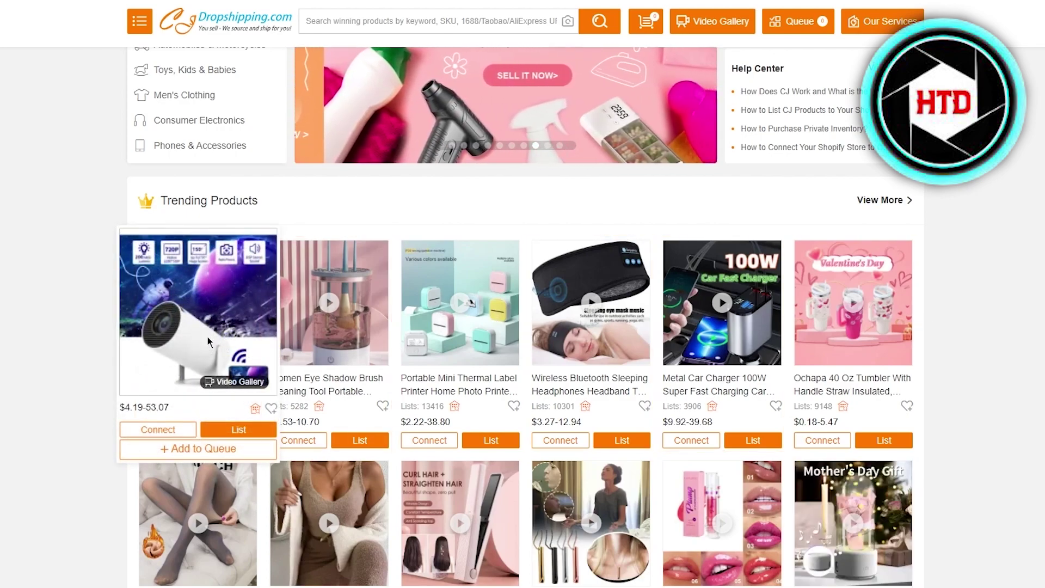
# Open the Portable Projector from CJdropshipping's Trending Products and review its product page.
pyautogui.click(207, 337)
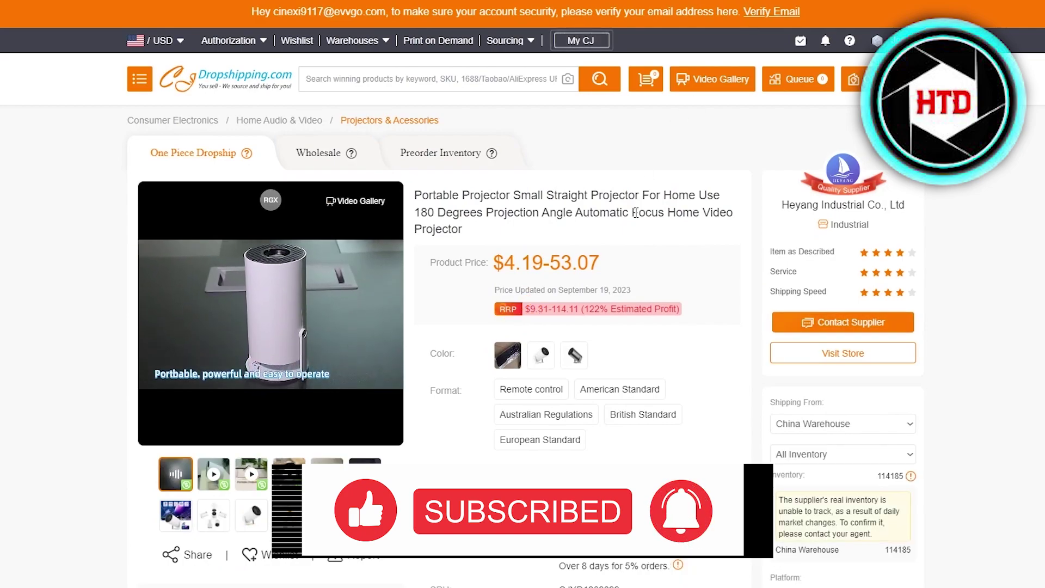
pyautogui.scroll(-8, 635, 213)
pyautogui.scroll(10, 188, 183)
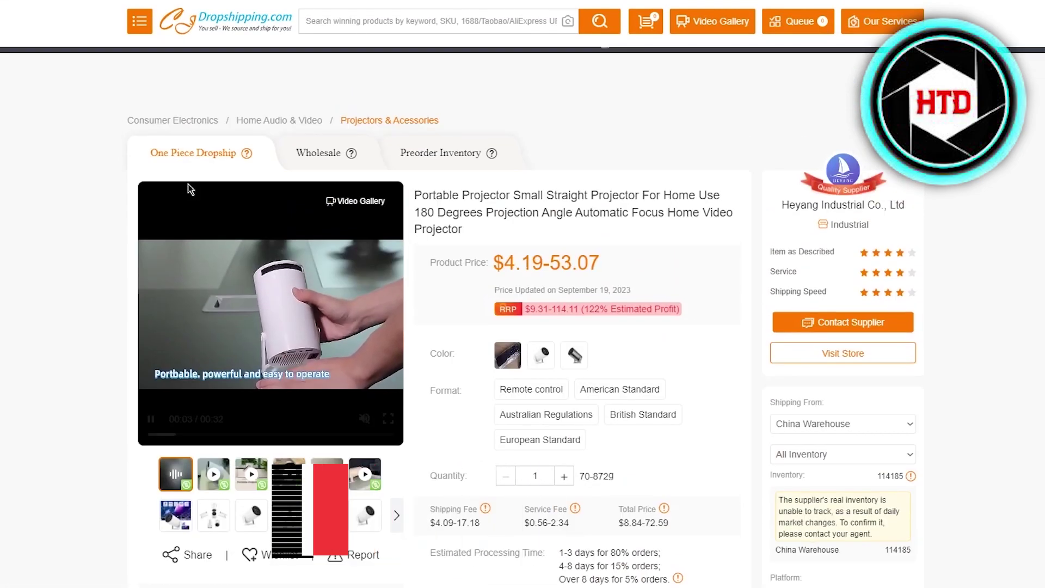
# Review the Portable Projector's product page on CJdropshipping and open its main product image in a separate tab.
pyautogui.scroll(-4, 23, 287)
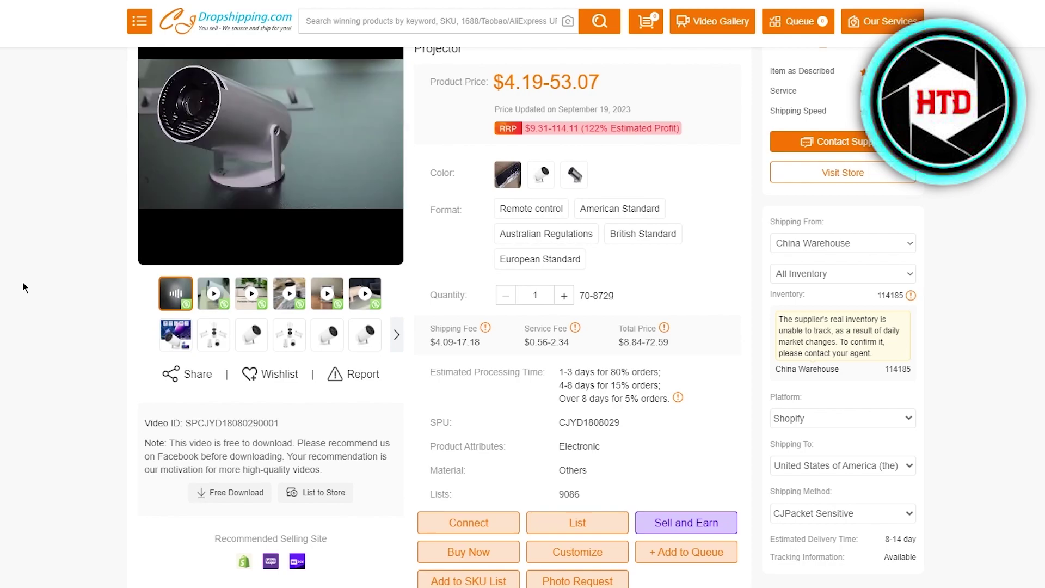
pyautogui.scroll(3, 145, 279)
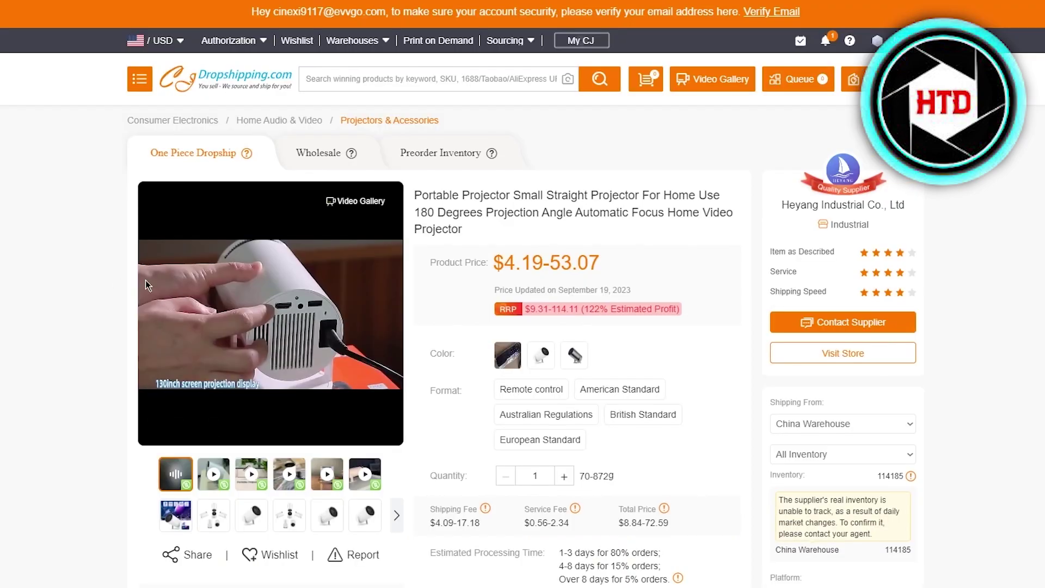
pyautogui.scroll(-2, 256, 320)
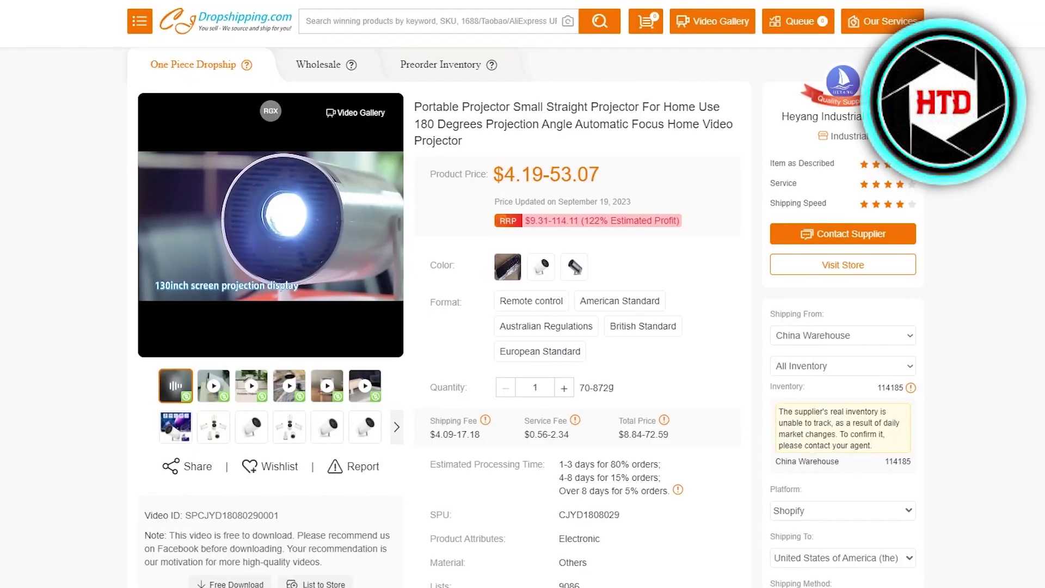
pyautogui.scroll(-2, 451, 170)
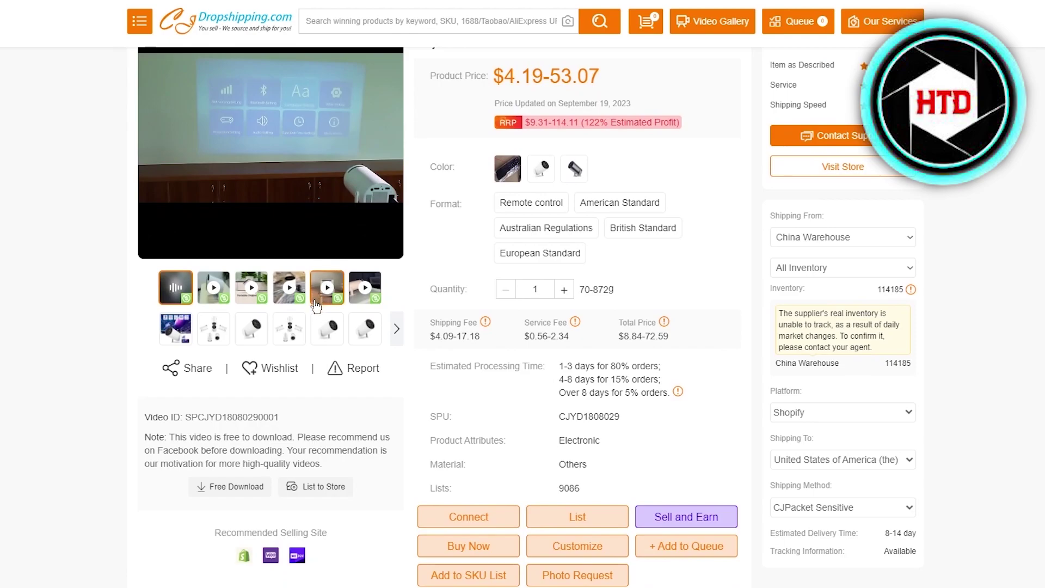
pyautogui.scroll(2, 316, 246)
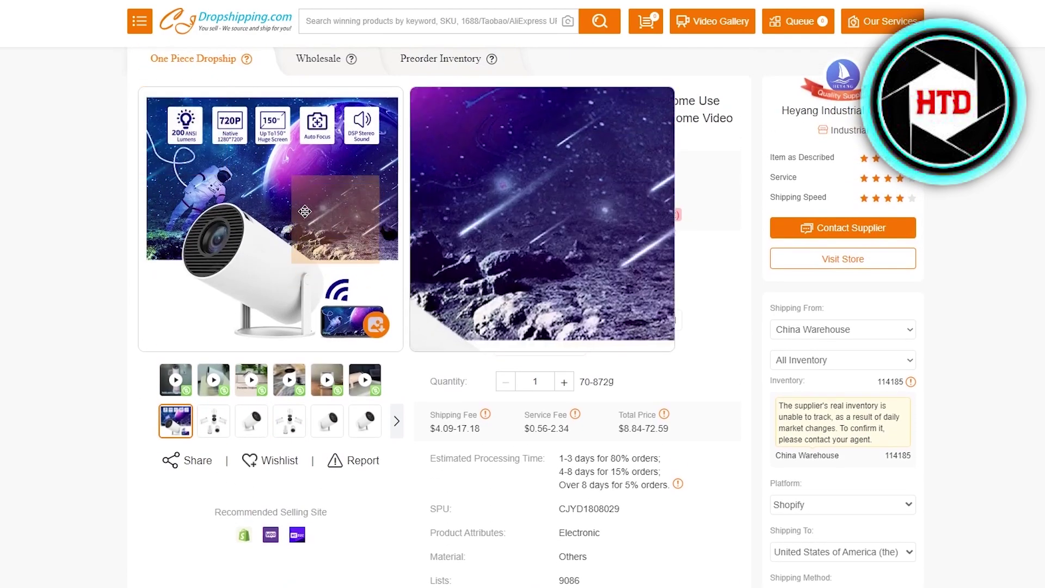
pyautogui.rightClick(315, 244)
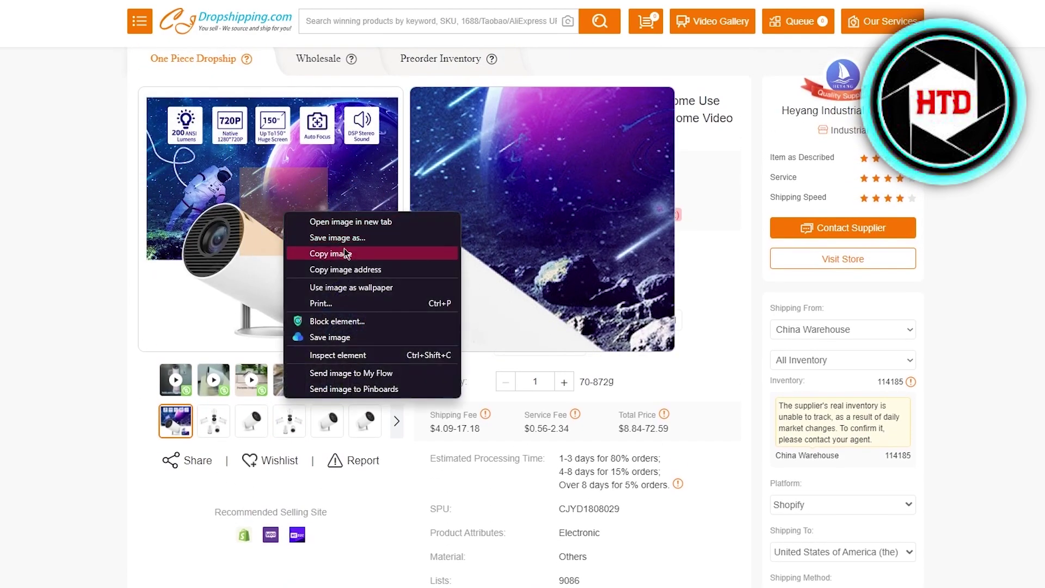
pyautogui.click(342, 254)
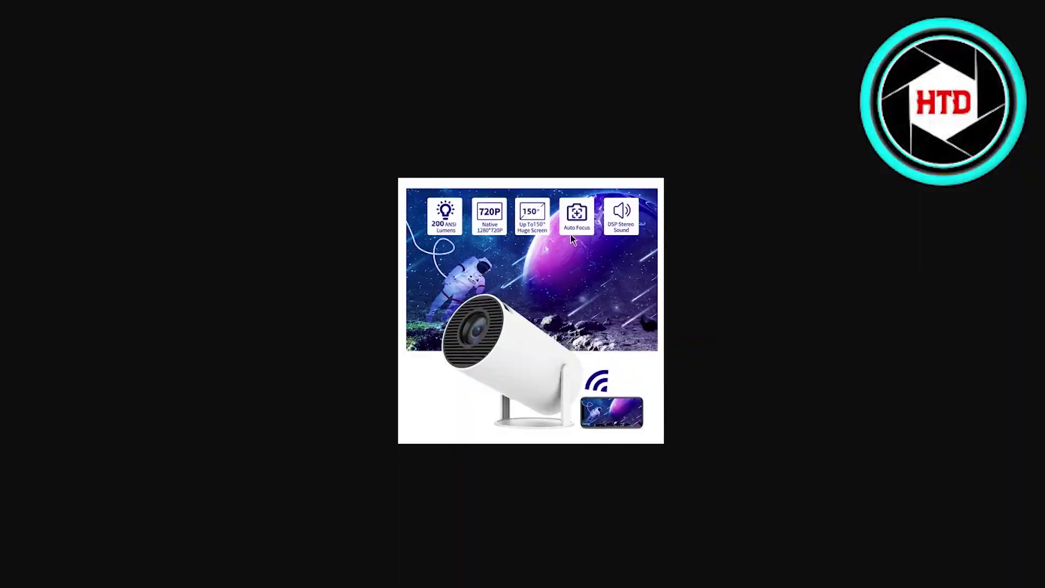
# Save the projector image to the computer and add it to the photos of the Facebook Marketplace listing.
pyautogui.rightClick(556, 263)
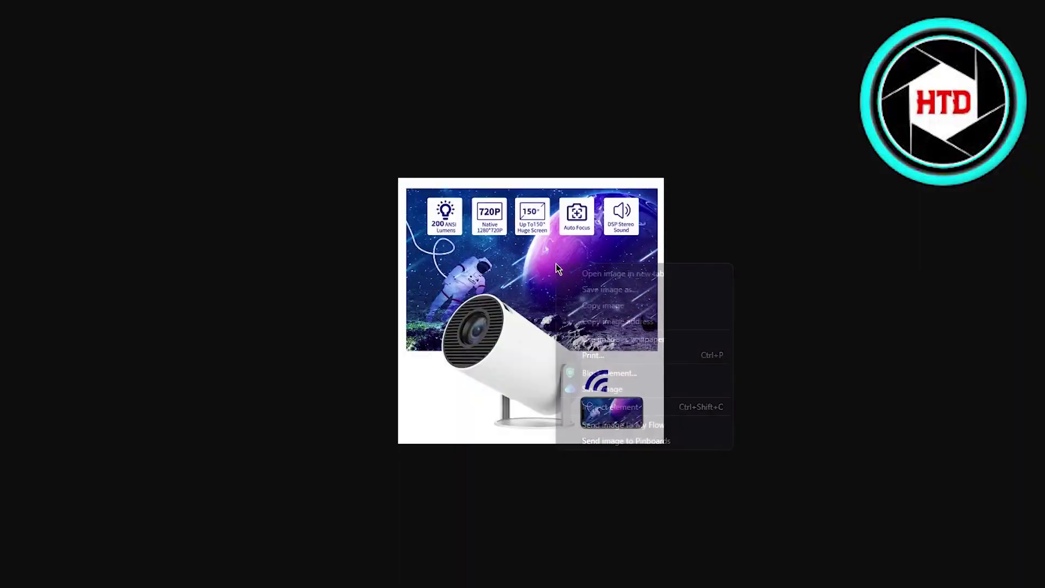
pyautogui.click(599, 300)
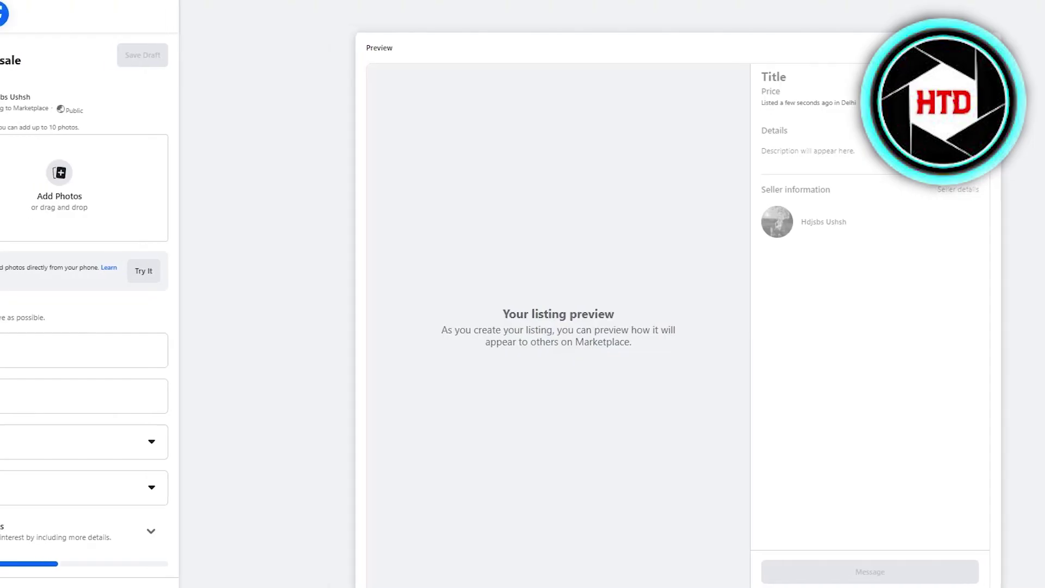
pyautogui.click(90, 203)
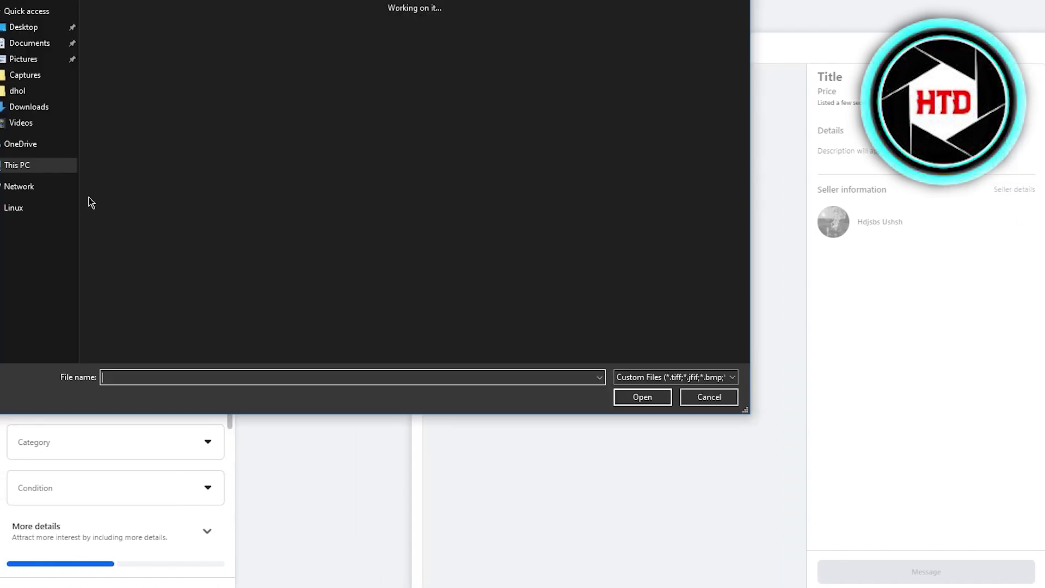
pyautogui.doubleClick(111, 44)
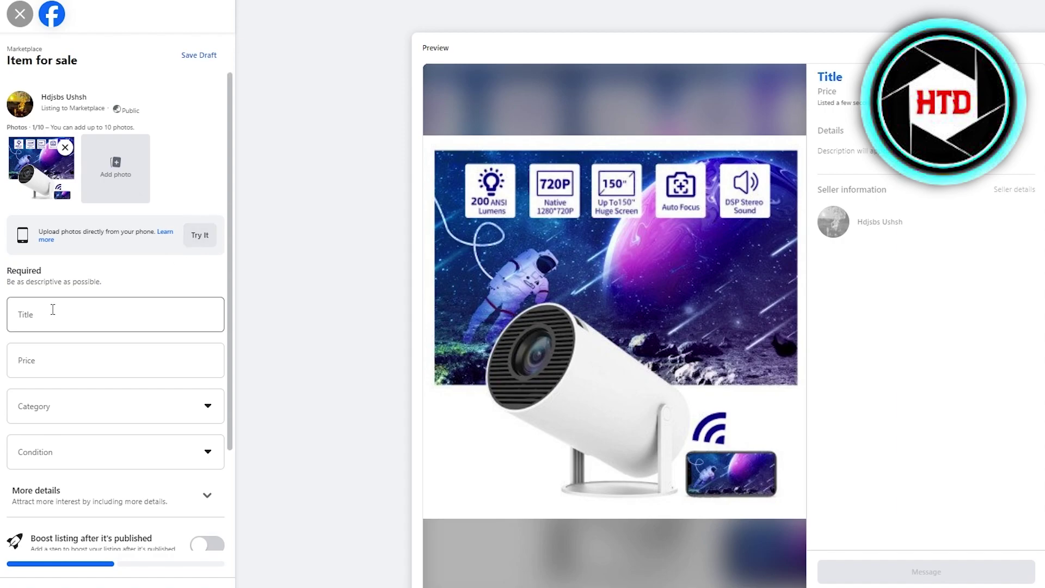
# Copy "Portable Projector" from the CJdropshipping product name and paste it as the Marketplace listing's title.
pyautogui.click(79, 311)
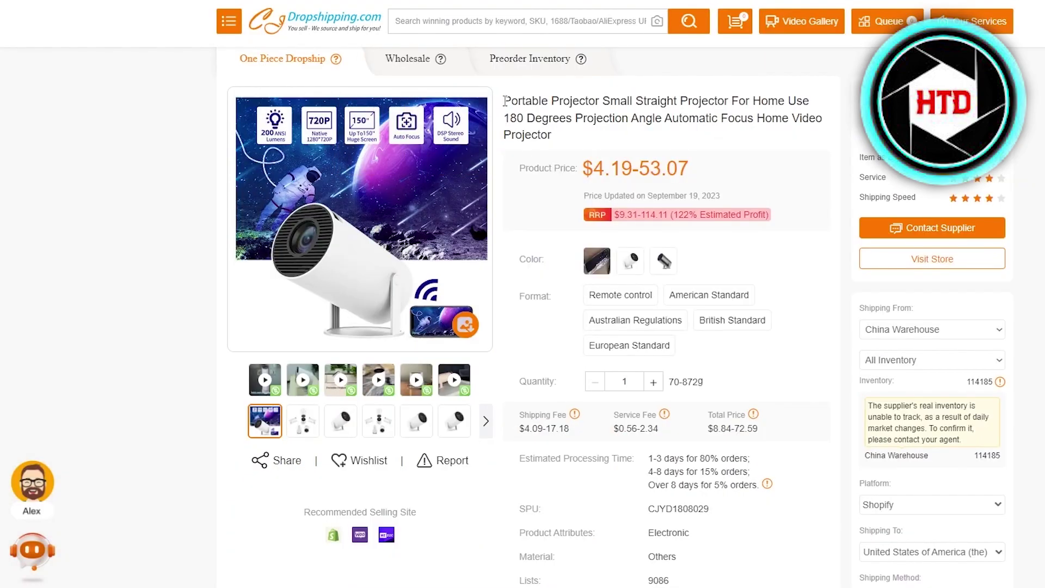
pyautogui.moveTo(505, 100); pyautogui.dragTo(598, 103)
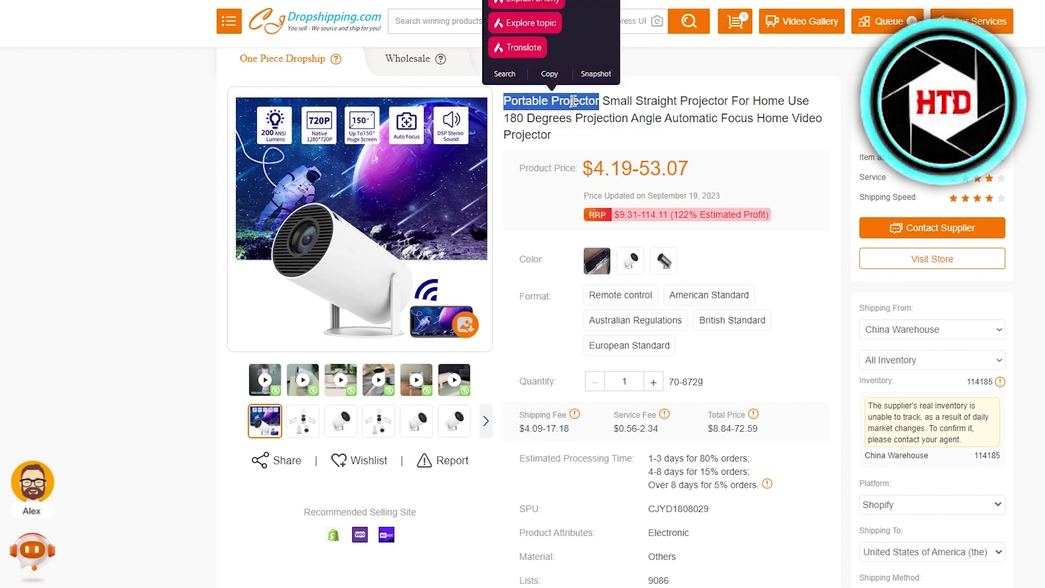
pyautogui.rightClick(576, 105)
pyautogui.click(623, 149)
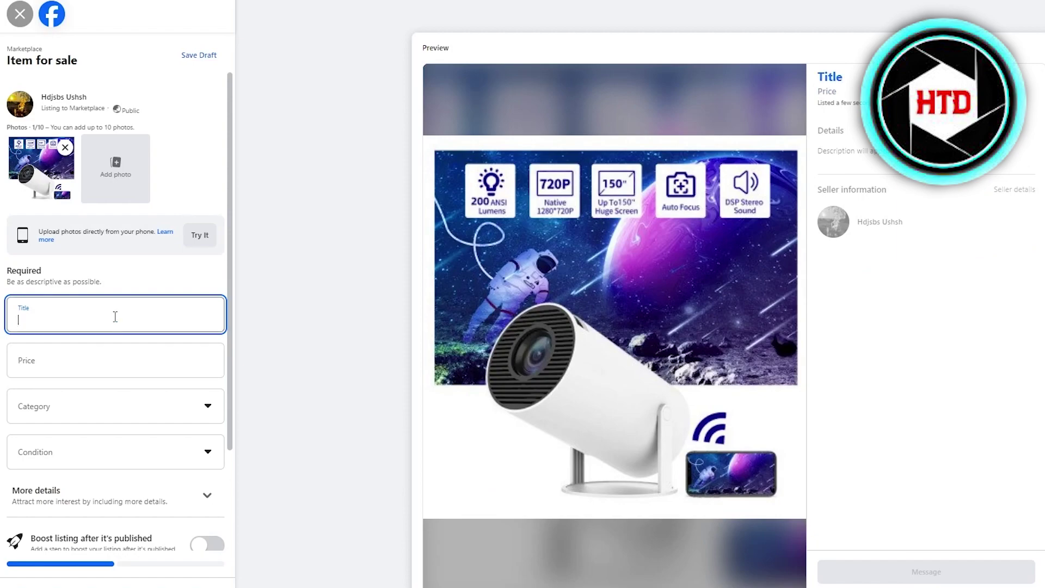
pyautogui.rightClick(115, 316)
pyautogui.click(163, 407)
# Check the projector's price on the CJdropshipping page and set the Marketplace listing's price to ₹6,000.
pyautogui.click(71, 359)
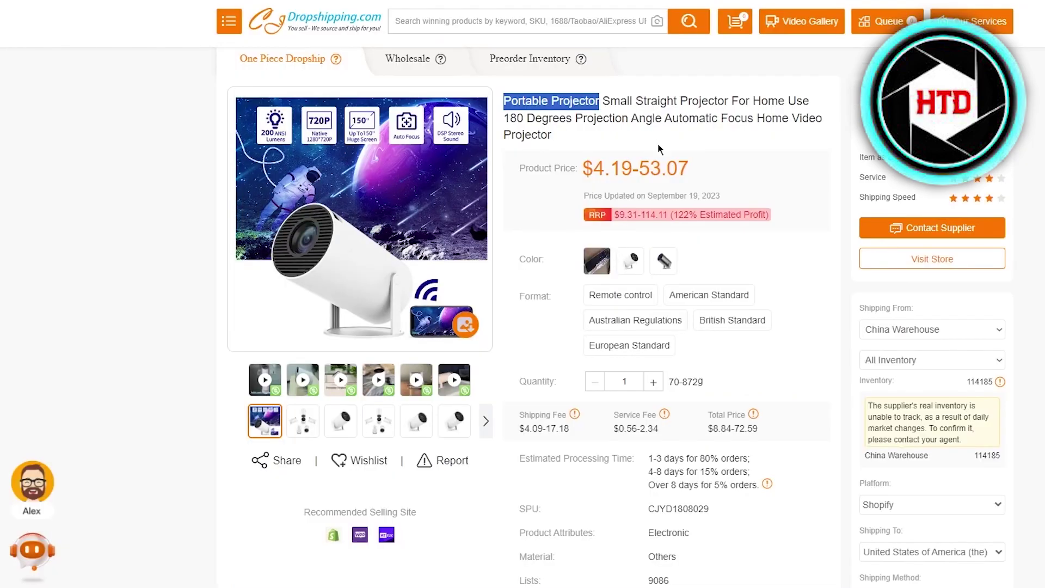
pyautogui.scroll(-5, 655, 168)
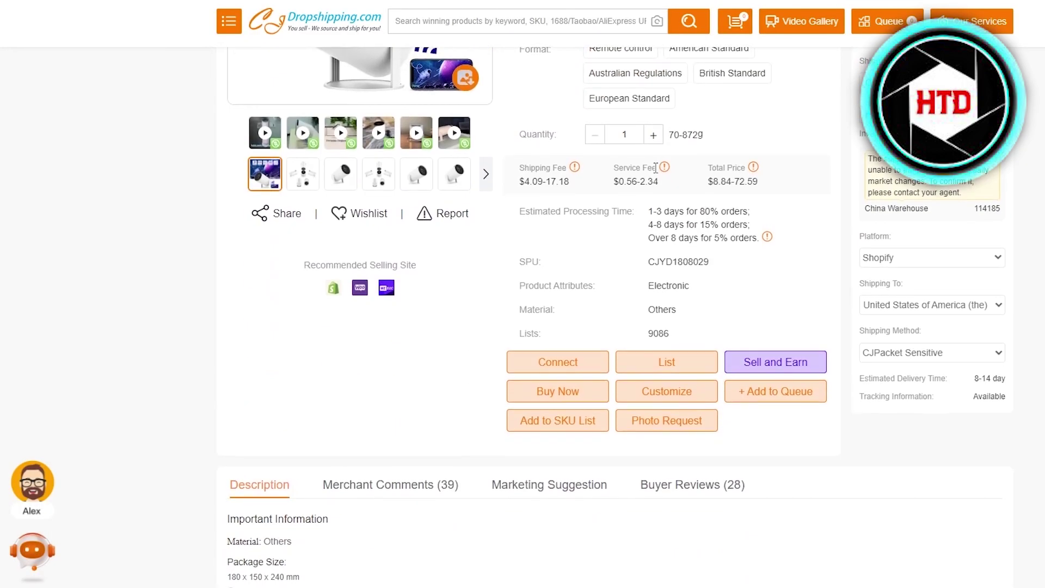
pyautogui.scroll(5, 656, 168)
pyautogui.scroll(-1, 657, 173)
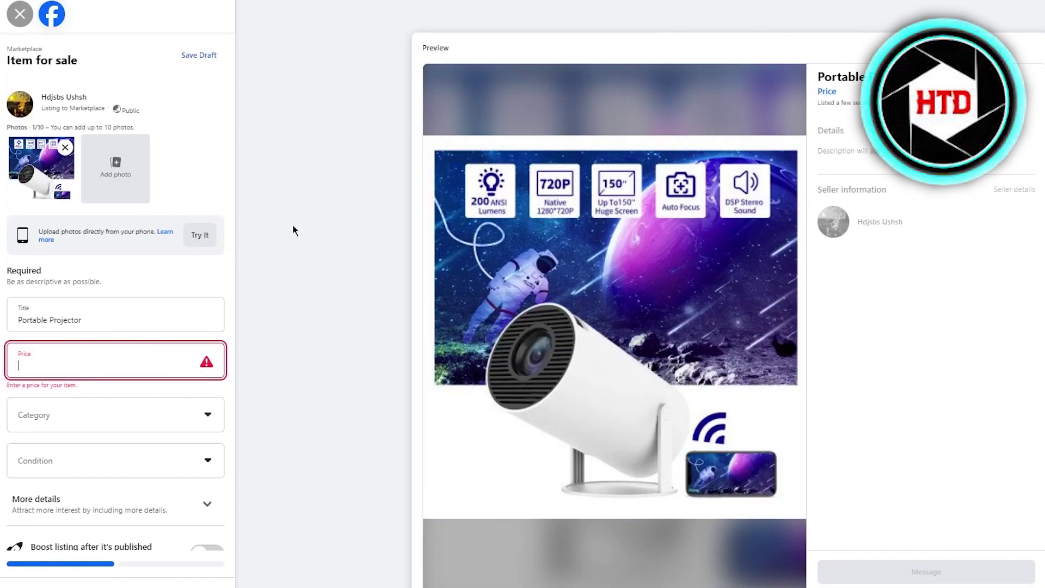
pyautogui.write('20')
pyautogui.press('BackSpace')
pyautogui.write('60')
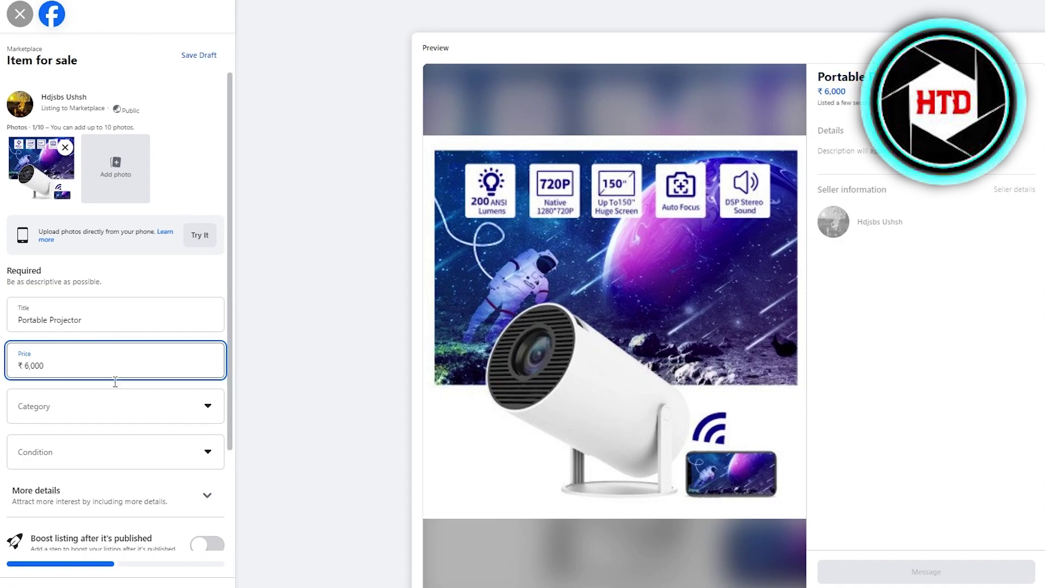
# Set the listing's category to Electronics & computers and its condition to New.
pyautogui.scroll(-2, 115, 403)
pyautogui.click(79, 289)
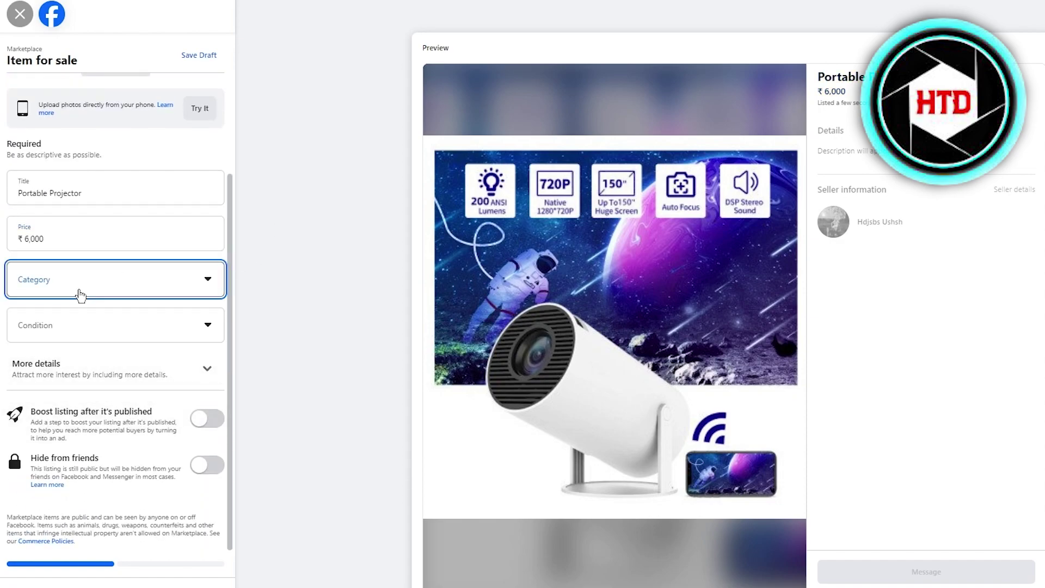
pyautogui.scroll(-2, 154, 378)
pyautogui.scroll(2, 155, 377)
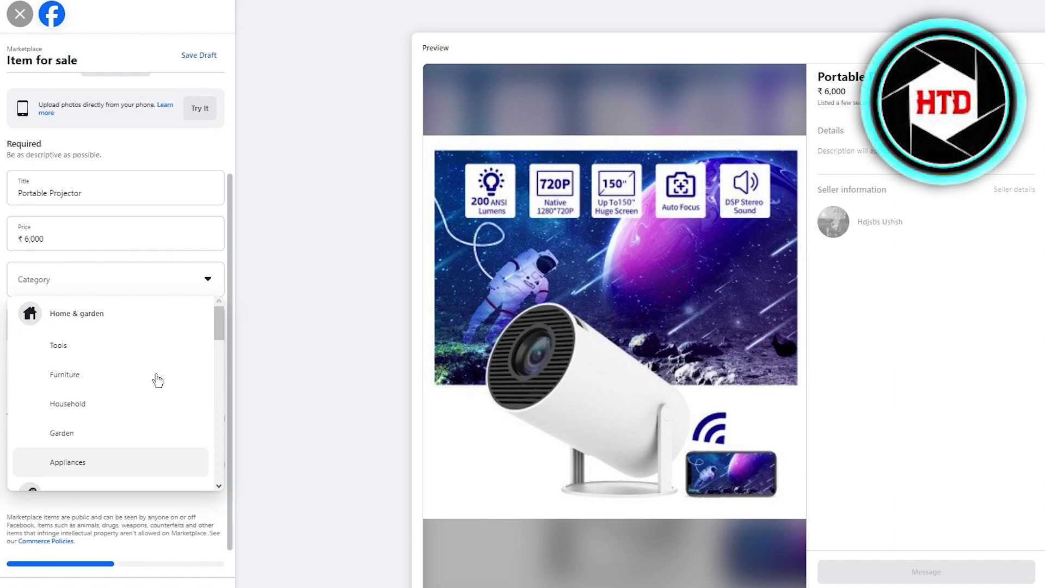
pyautogui.scroll(-1, 93, 350)
pyautogui.scroll(-10, 91, 353)
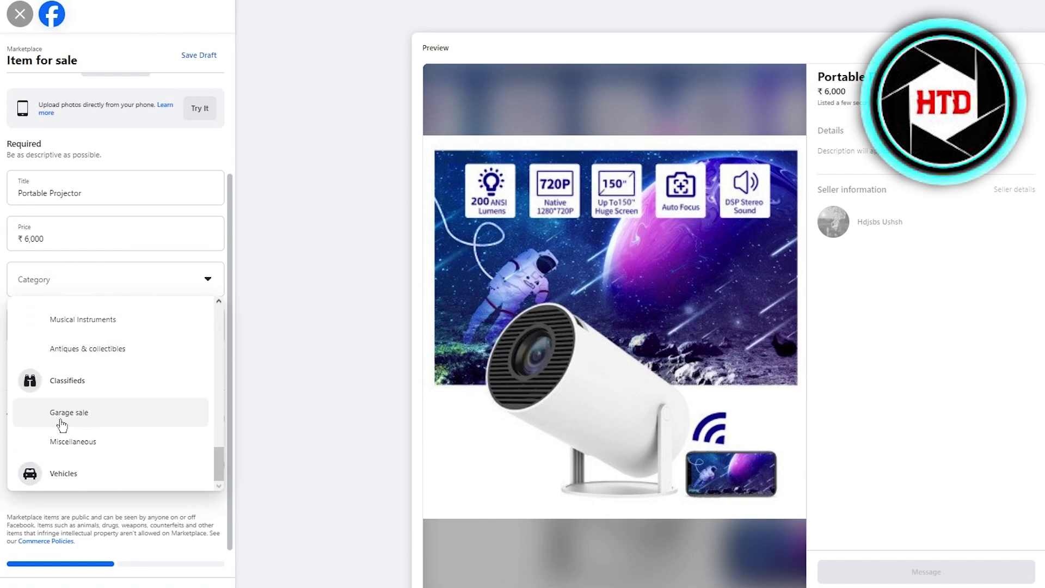
pyautogui.scroll(3, 105, 452)
pyautogui.scroll(3, 106, 452)
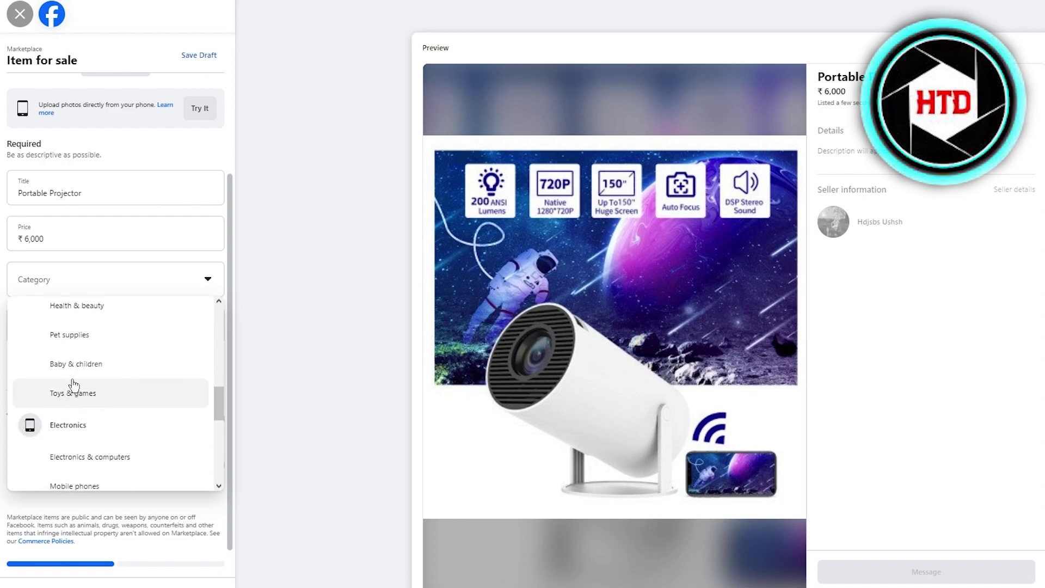
pyautogui.scroll(-1, 124, 427)
pyautogui.click(61, 430)
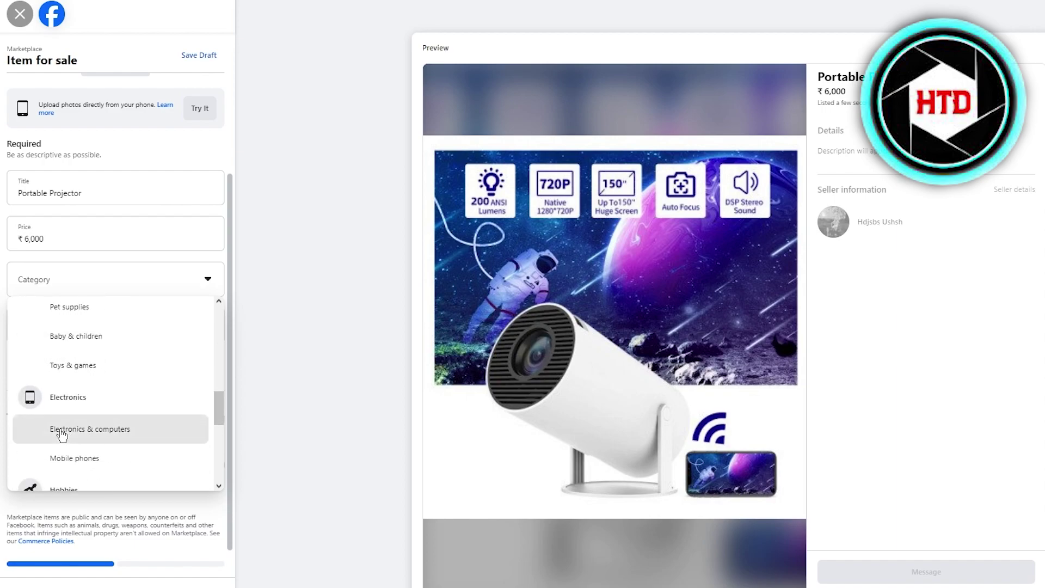
pyautogui.click(116, 342)
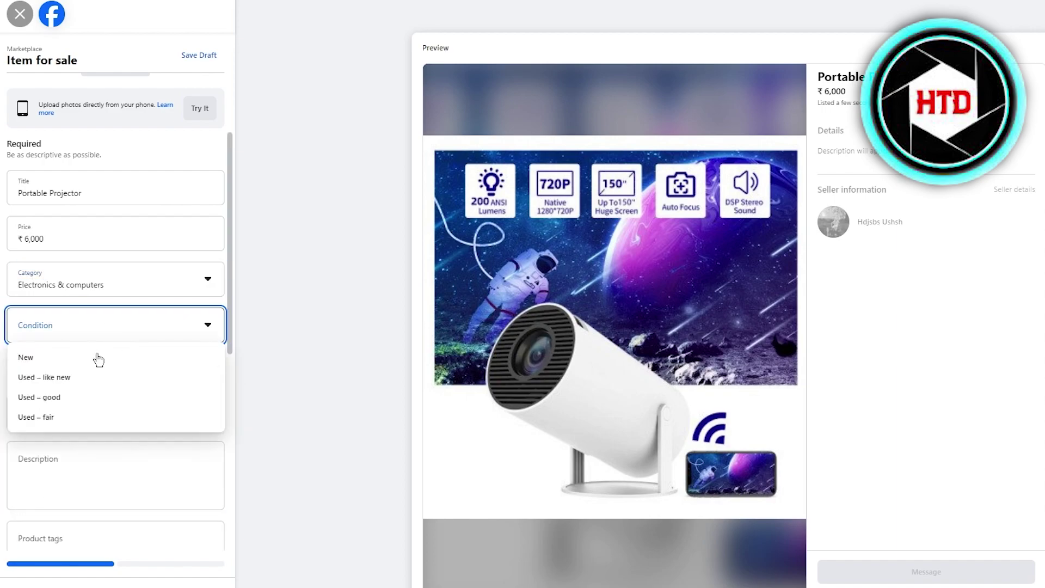
pyautogui.click(80, 359)
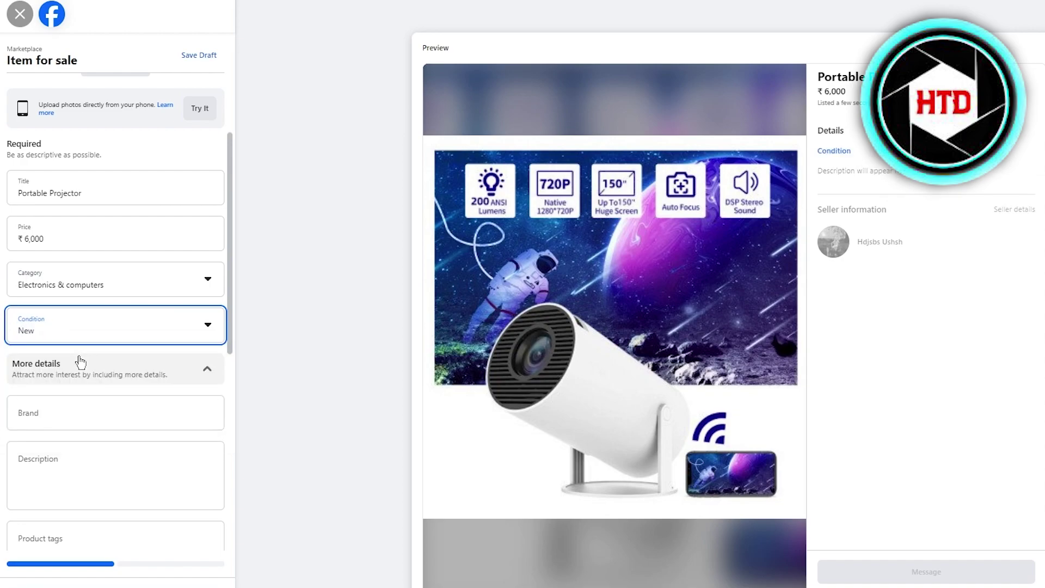
# Look up the projector's brand on the CJdropshipping product page and enter Magcubic as the listing's brand.
pyautogui.scroll(-2, 207, 340)
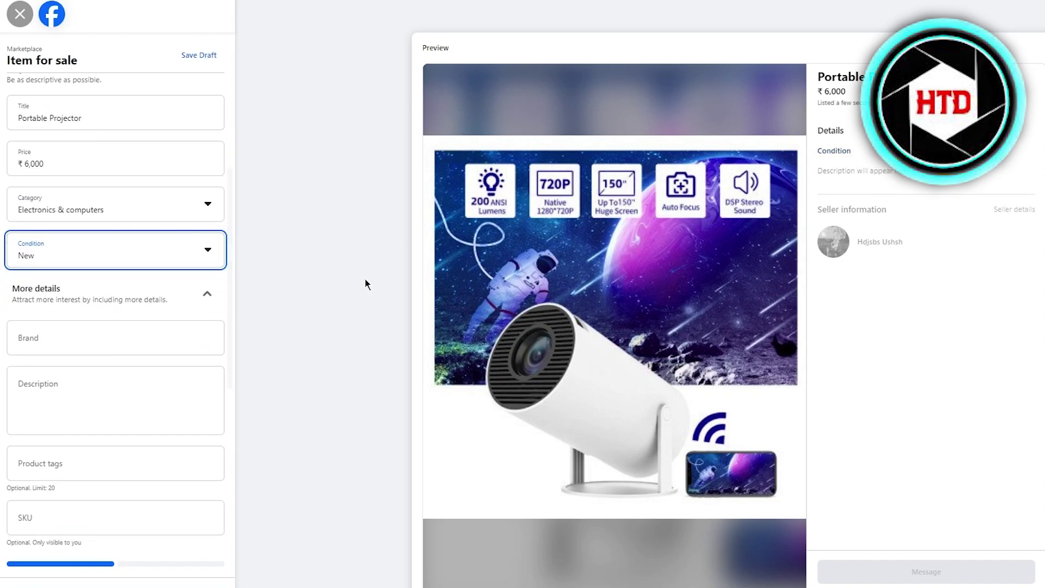
pyautogui.scroll(-2, 168, 299)
pyautogui.click(103, 266)
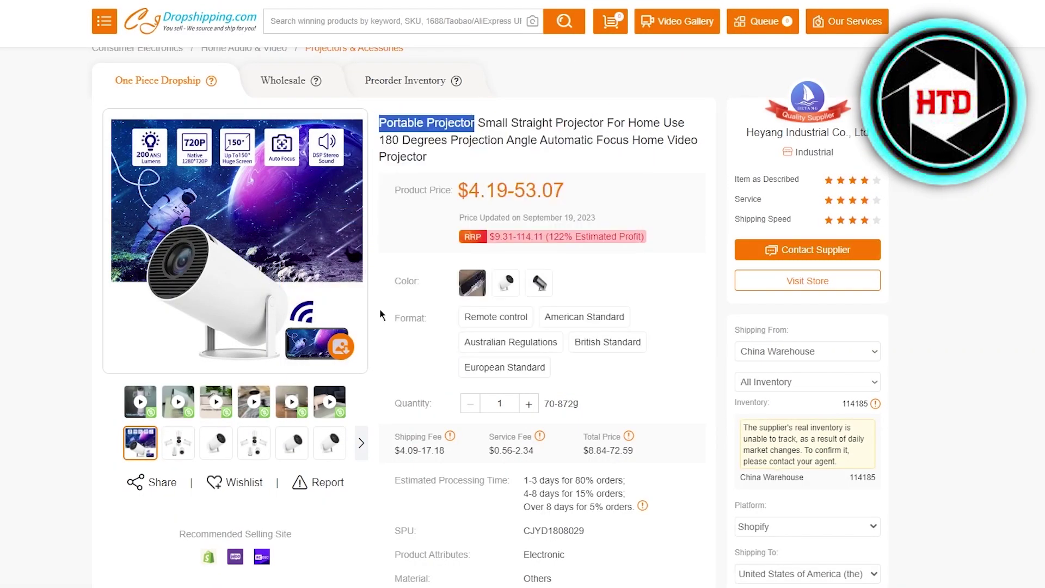
pyautogui.scroll(-2, 353, 432)
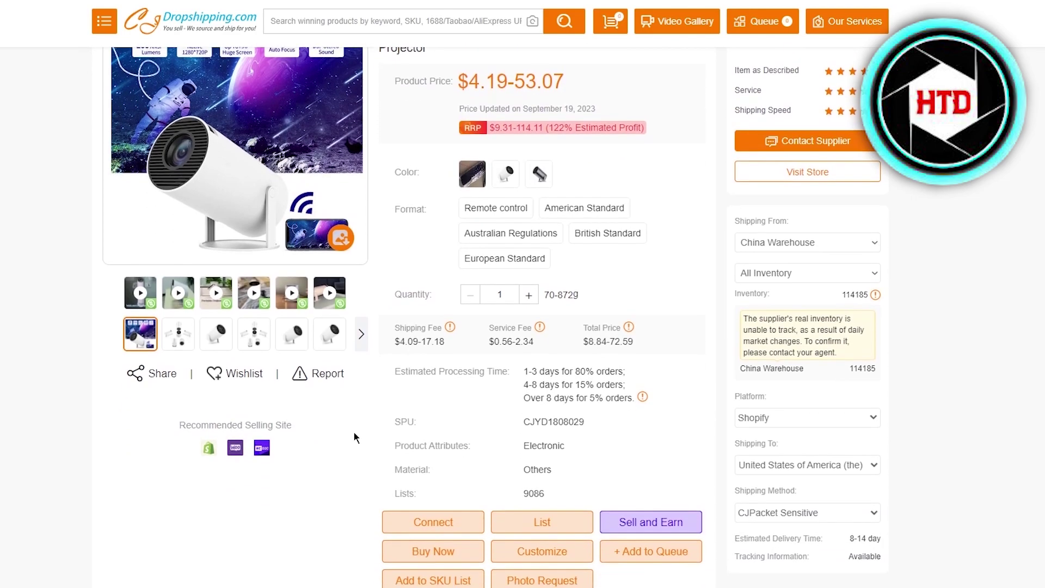
pyautogui.scroll(3, 424, 530)
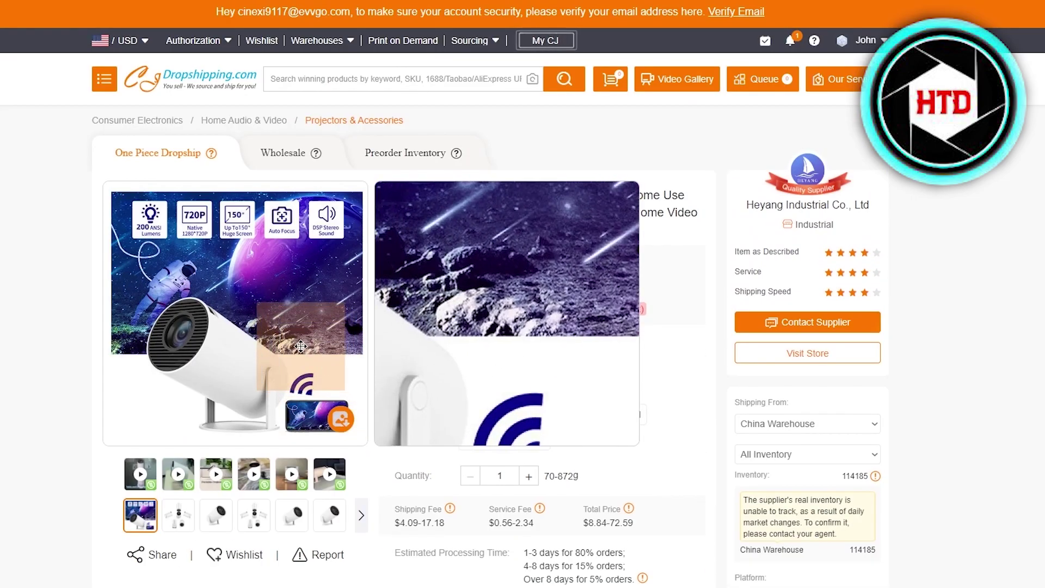
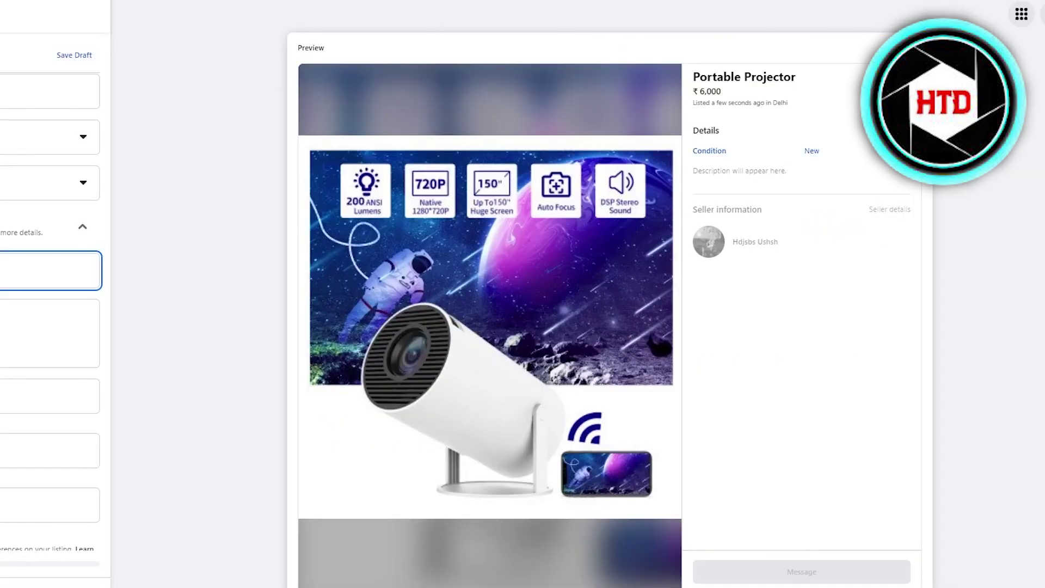
pyautogui.write('Ma')
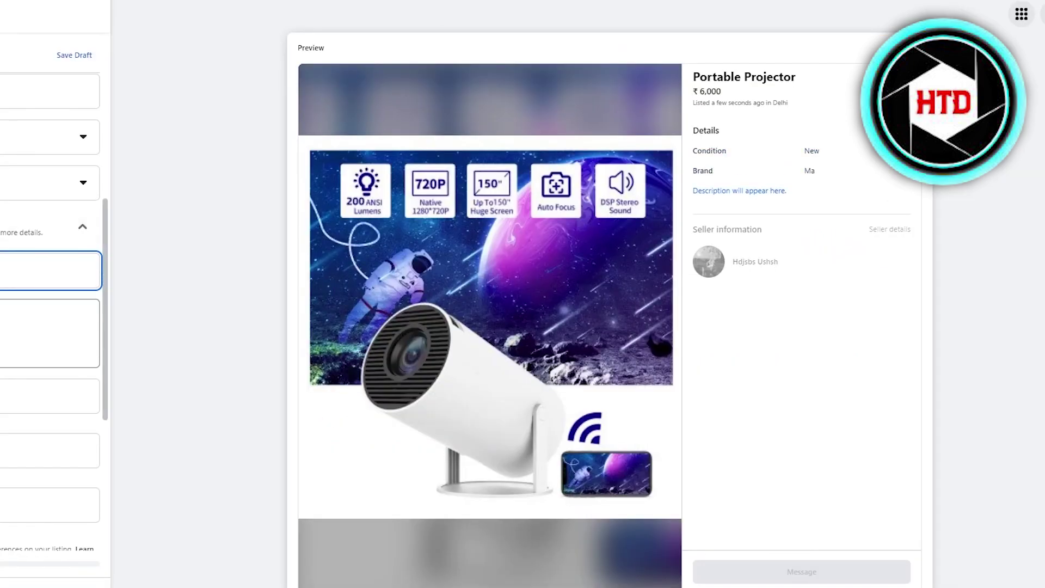
pyautogui.write('gcuvic')
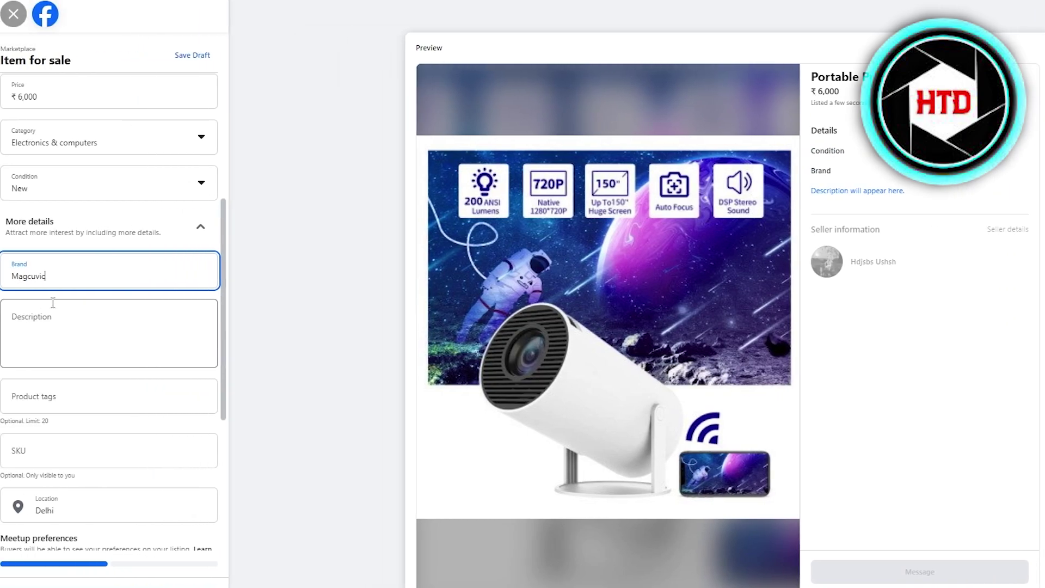
pyautogui.press('BackSpace')
pyautogui.write('b')
# Copy the projector's text from Overview through Packing list on the CJdropshipping page and paste it as the Marketplace listing's description.
pyautogui.click(87, 329)
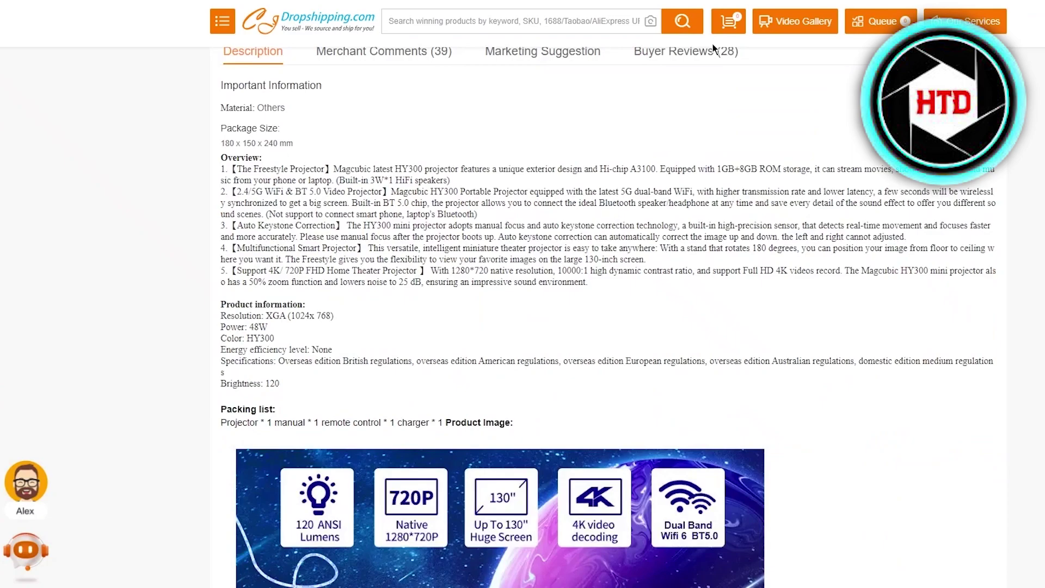
pyautogui.scroll(1, 600, 334)
pyautogui.scroll(8, 600, 335)
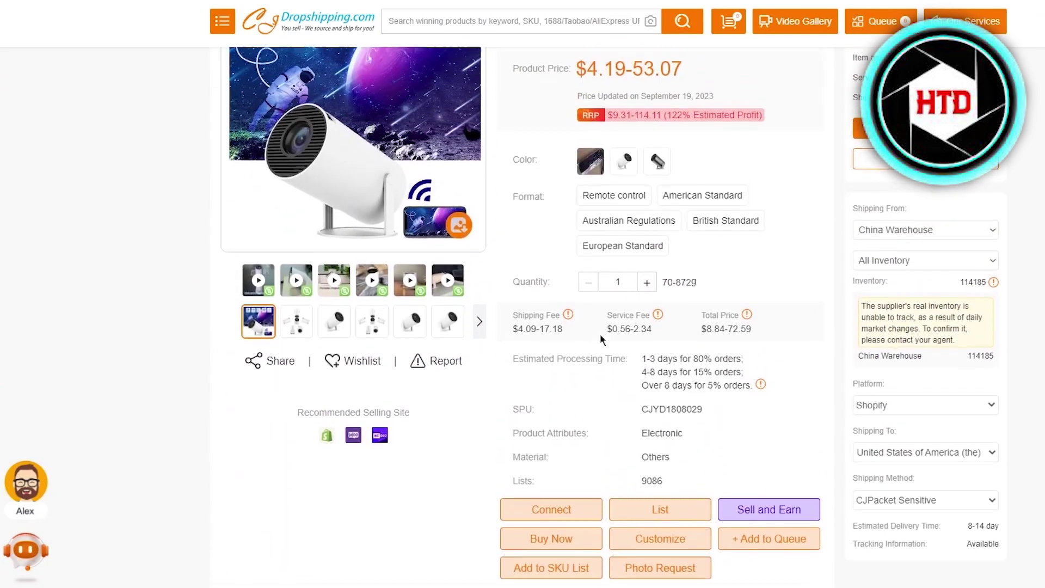
pyautogui.scroll(-6, 600, 334)
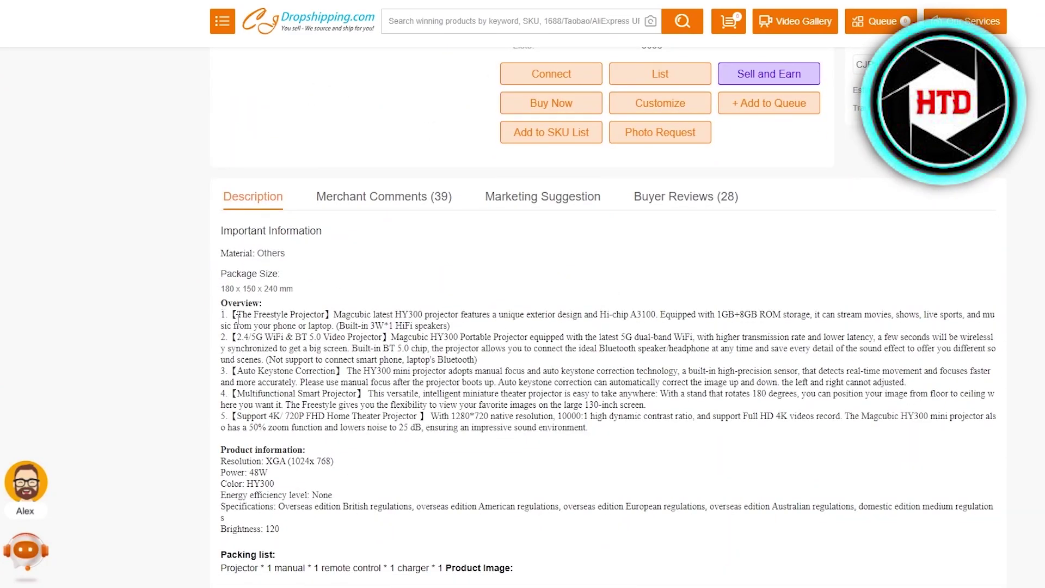
pyautogui.moveTo(221, 302); pyautogui.dragTo(439, 574)
pyautogui.rightClick(440, 576)
pyautogui.press('Escape')
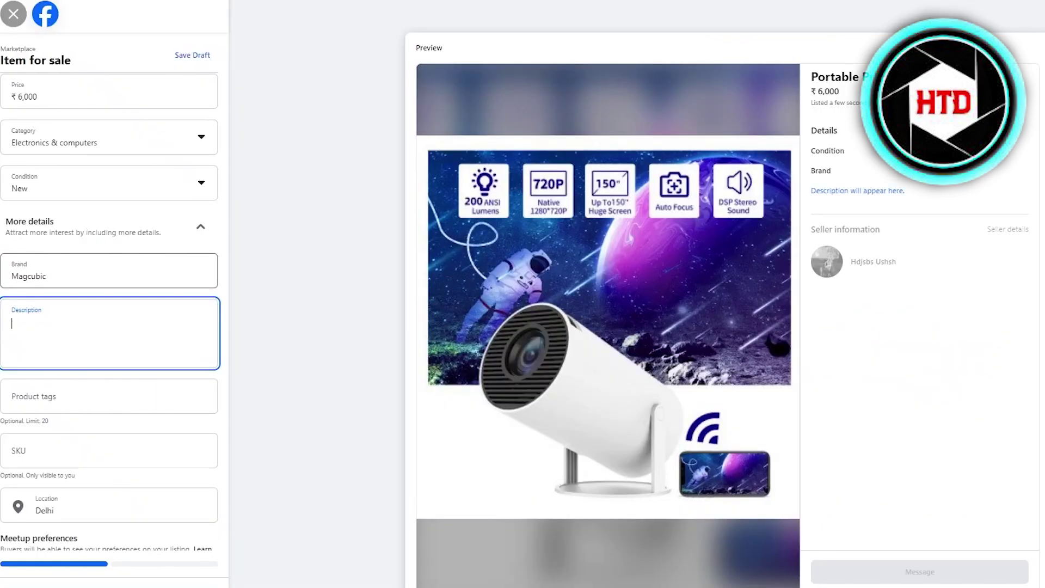
pyautogui.click(68, 335)
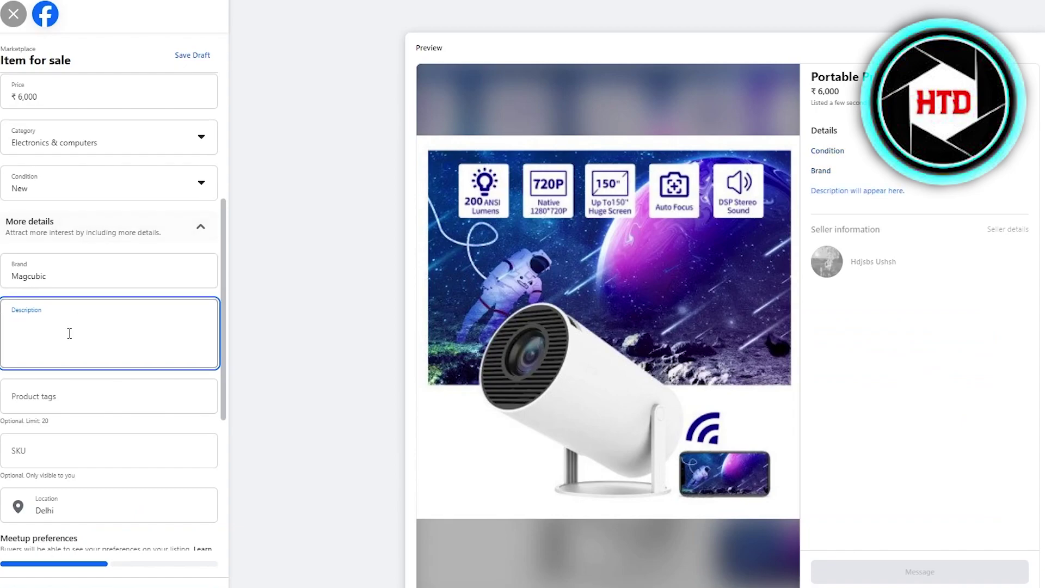
pyautogui.rightClick(69, 338)
pyautogui.click(104, 427)
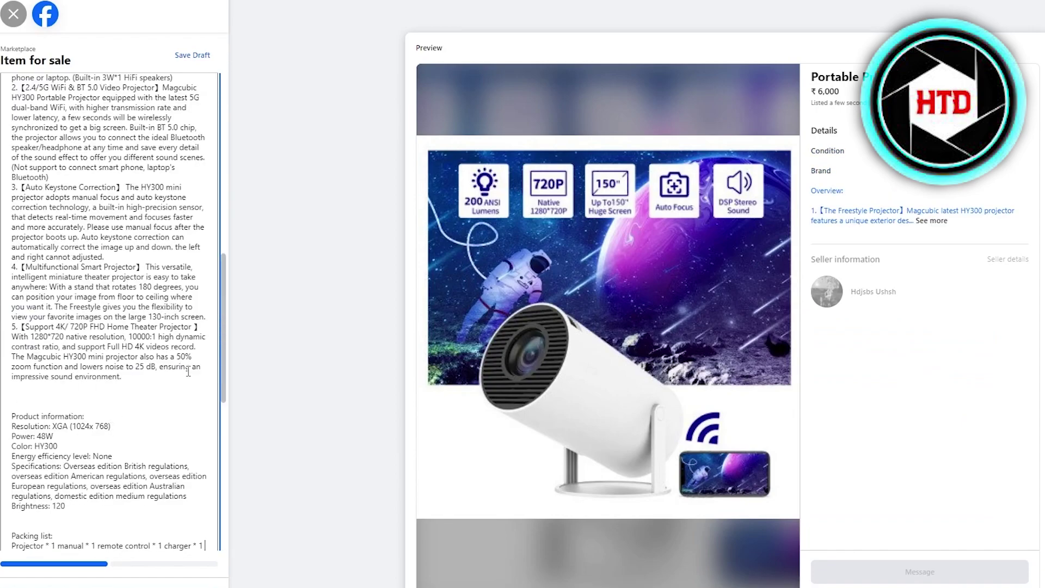
# Expand the full description in the listing preview and read through it.
pyautogui.click(71, 114)
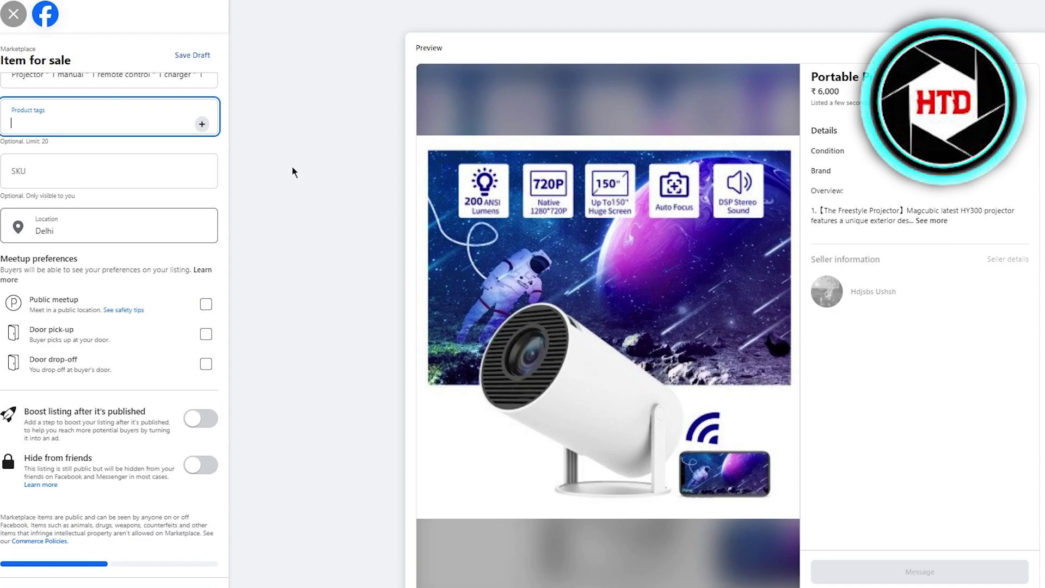
pyautogui.click(933, 220)
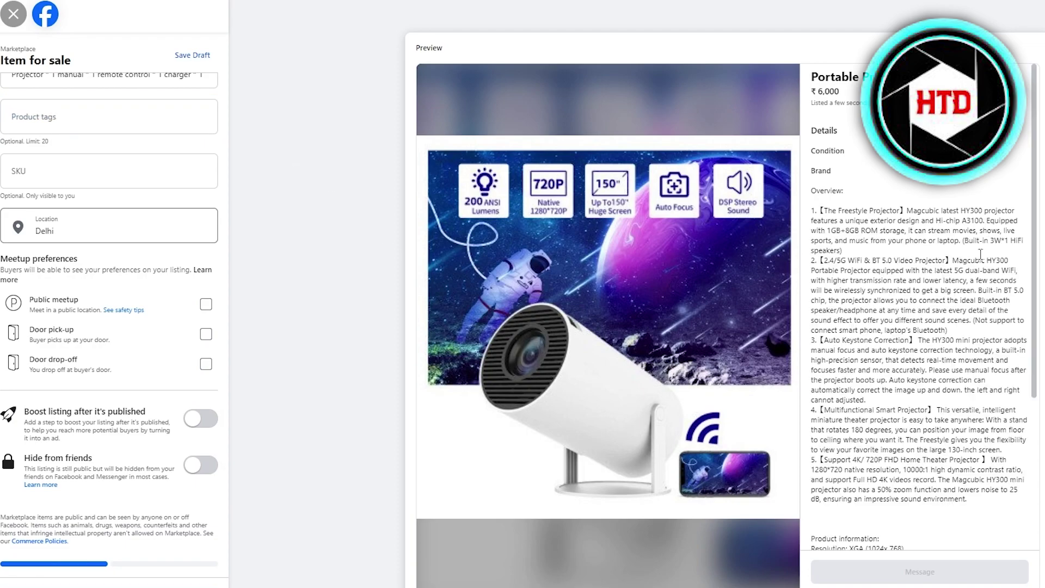
pyautogui.scroll(-4, 935, 370)
pyautogui.scroll(4, 935, 370)
# Add the product tags projector, ai, enertainment, tv, netflix, smart and wifi to the listing.
pyautogui.click(71, 125)
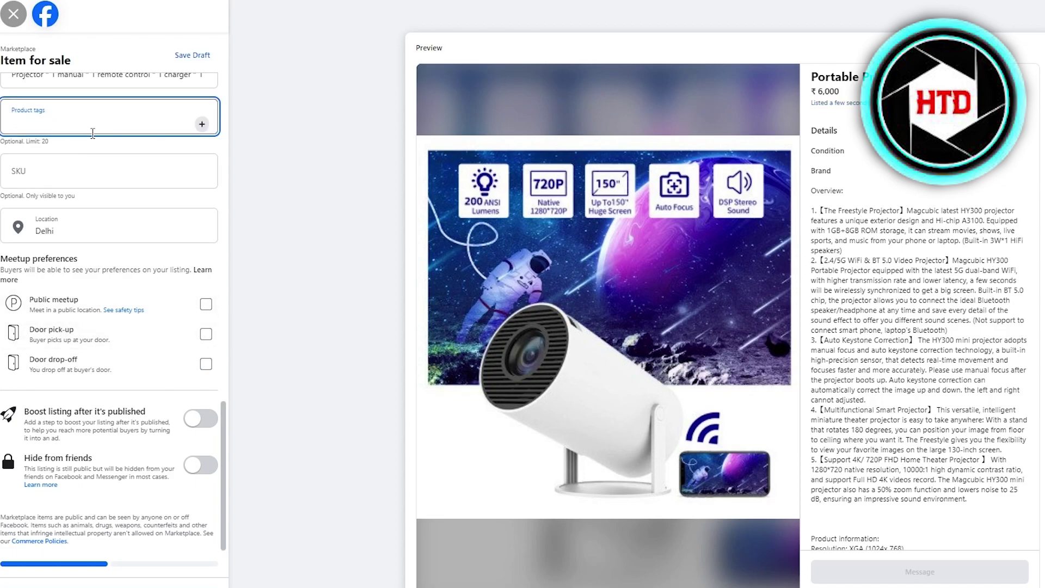
pyautogui.write('projector')
pyautogui.press('Return')
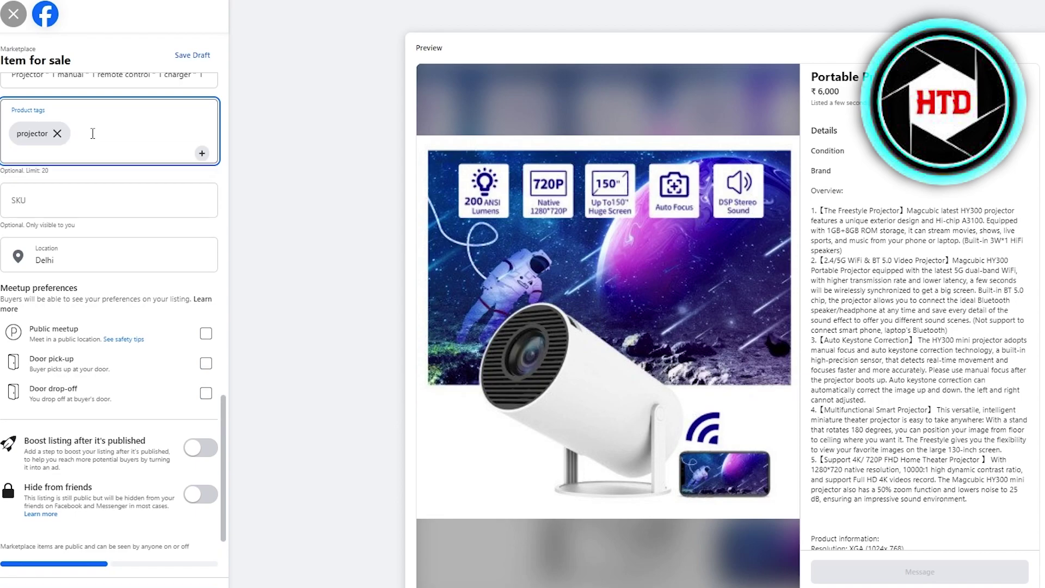
pyautogui.write('ai')
pyautogui.press('Return')
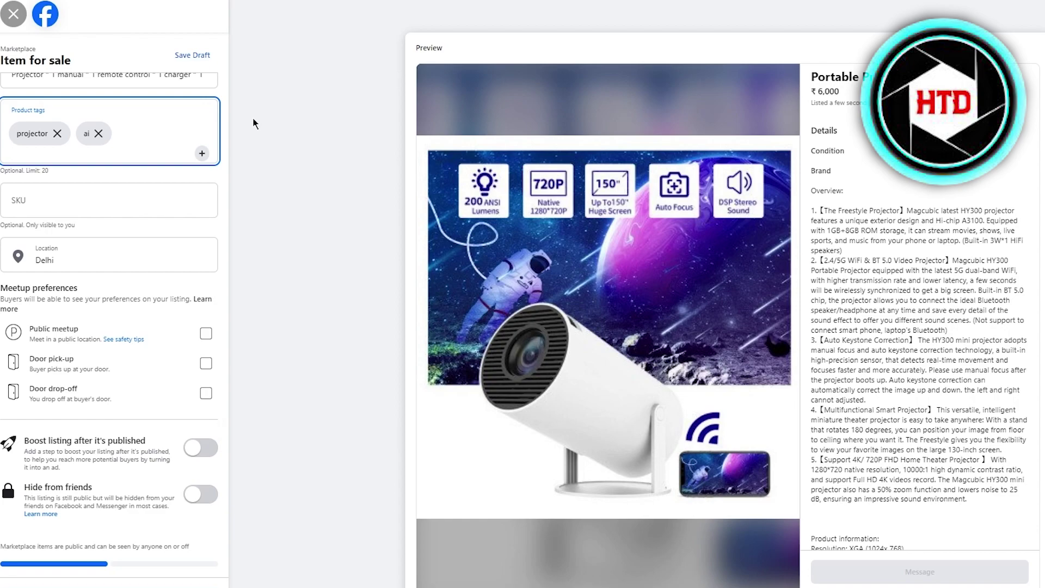
pyautogui.write('enertainment')
pyautogui.press('Return')
pyautogui.write('tv')
pyautogui.press('Return')
pyautogui.write('ne')
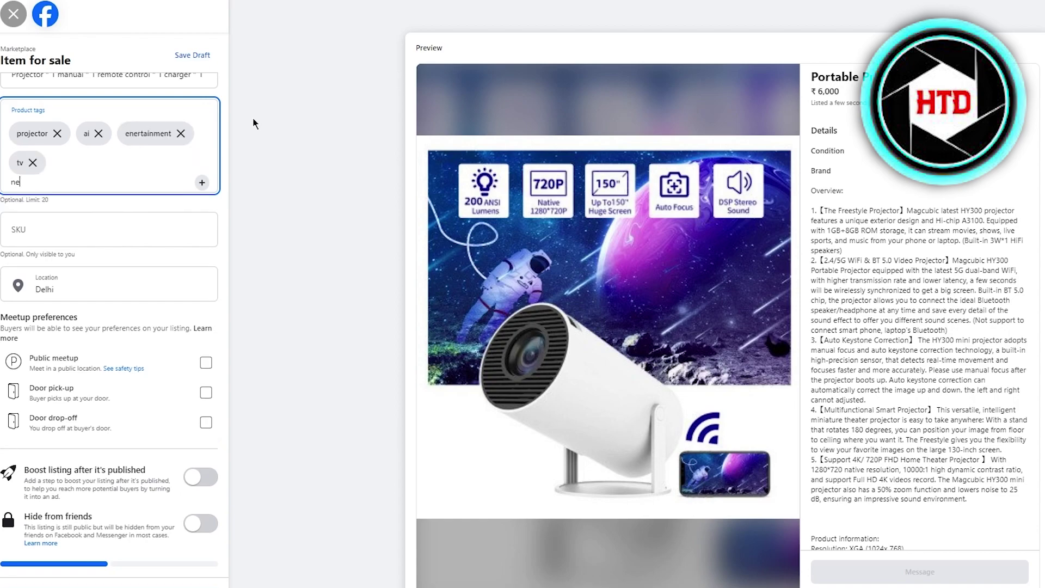
pyautogui.write('tflix')
pyautogui.press('Return')
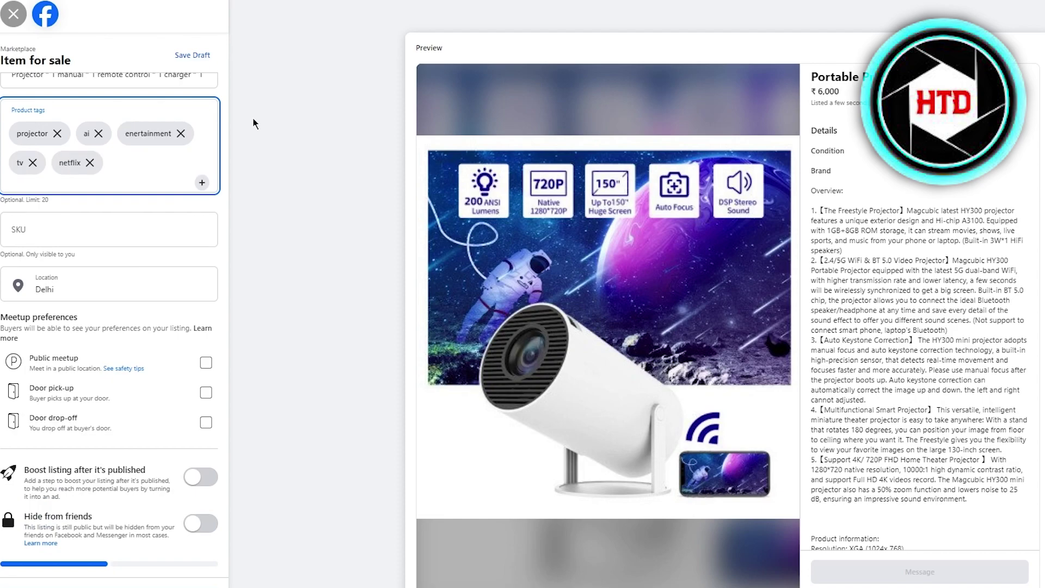
pyautogui.write('smart')
pyautogui.press('Return')
pyautogui.write('wifi')
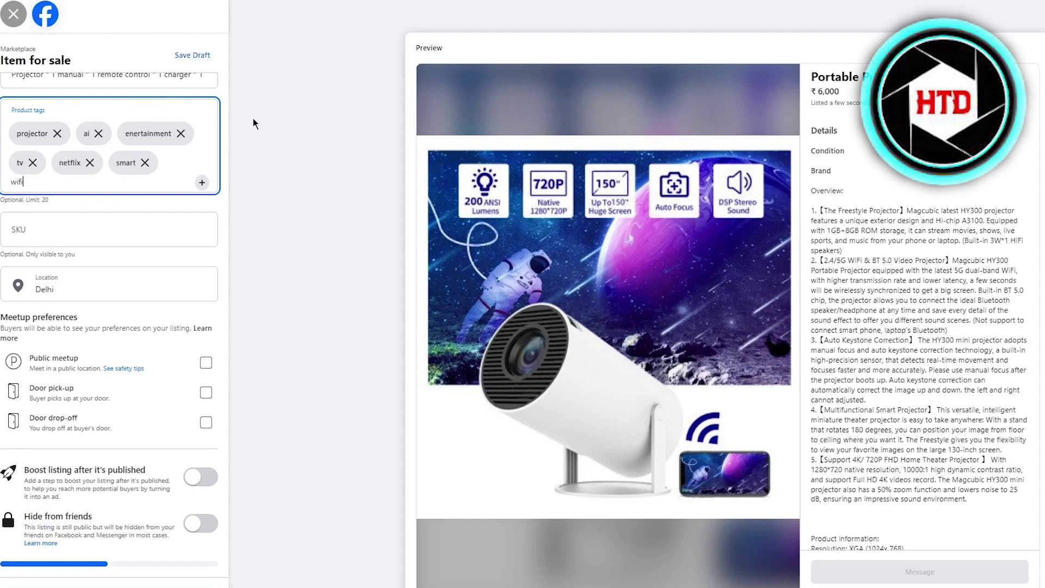
pyautogui.press('Return')
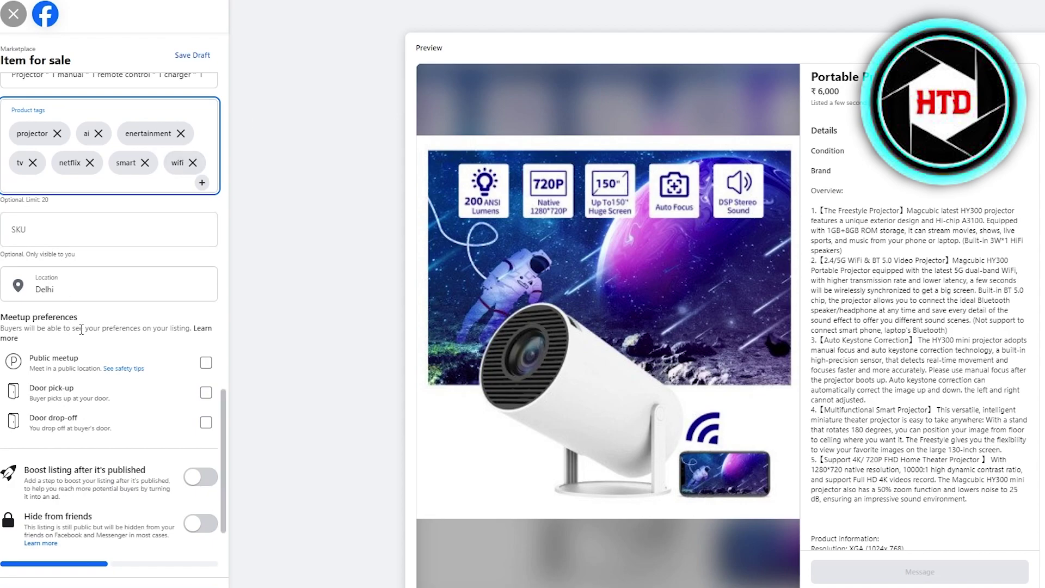
# Choose Door drop-off as the listing's meetup preference and turn on boosting the listing after it's published.
pyautogui.scroll(-1, 81, 329)
pyautogui.click(71, 224)
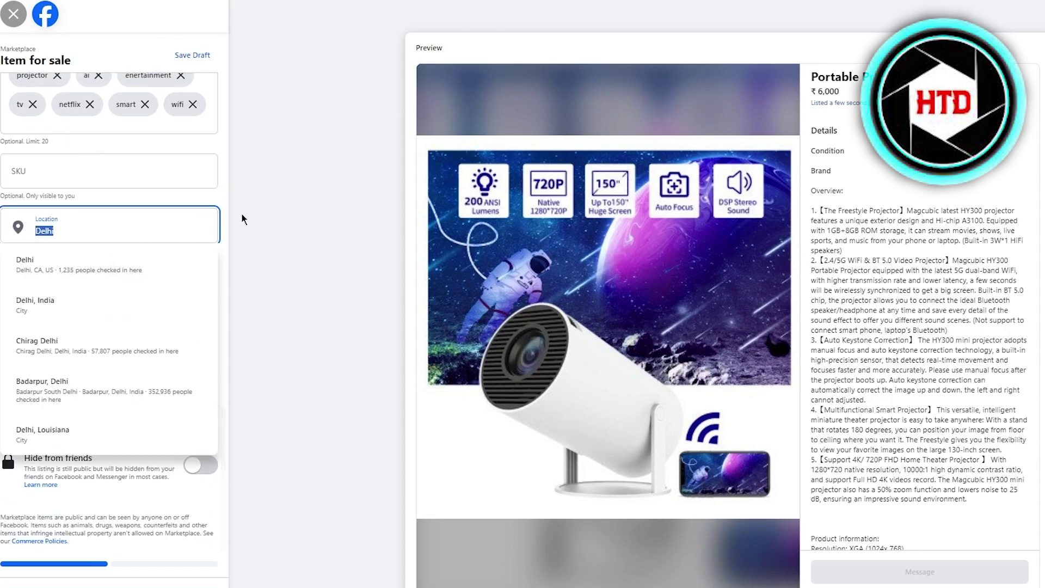
pyautogui.click(311, 311)
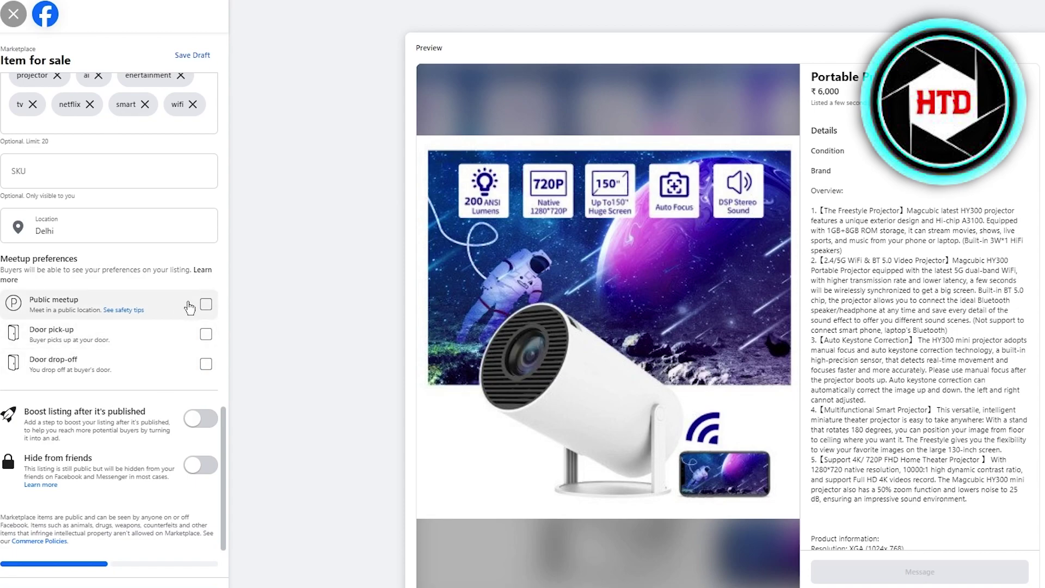
pyautogui.click(205, 364)
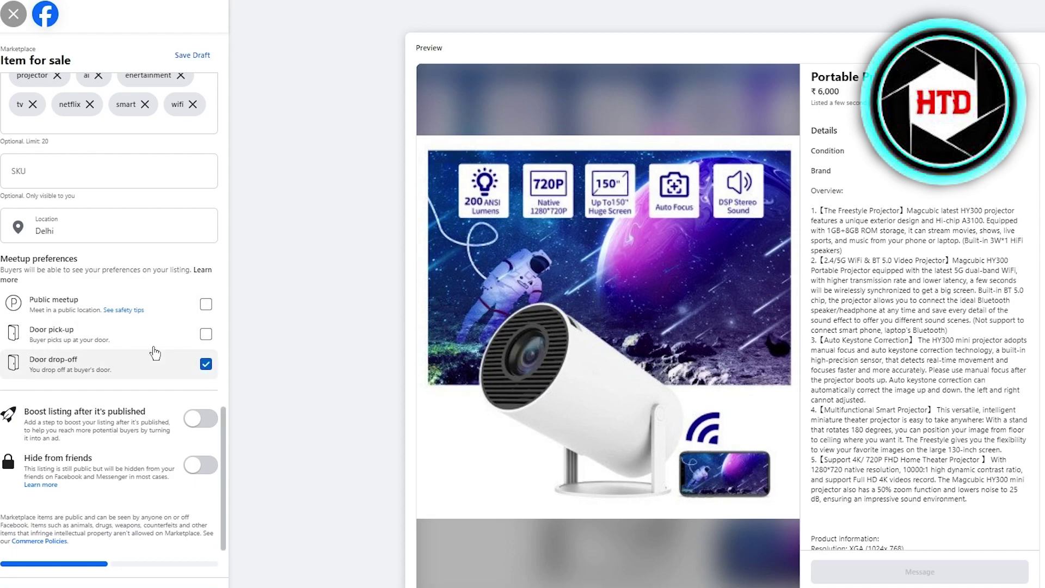
pyautogui.click(188, 424)
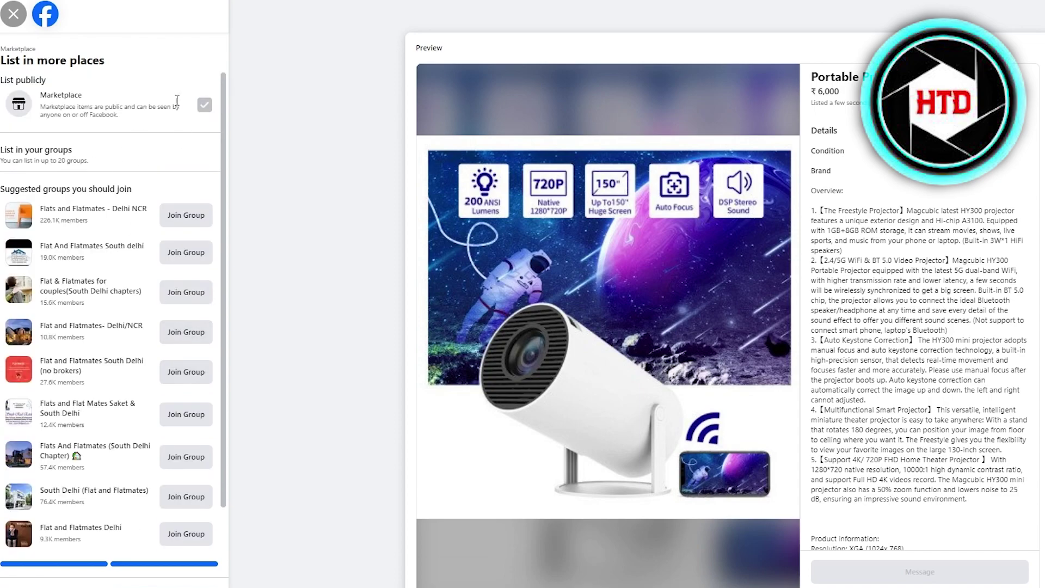
# Look through the suggested groups for listing the projector in more places.
pyautogui.scroll(-1, 152, 197)
pyautogui.scroll(1, 152, 197)
pyautogui.scroll(-1, 116, 504)
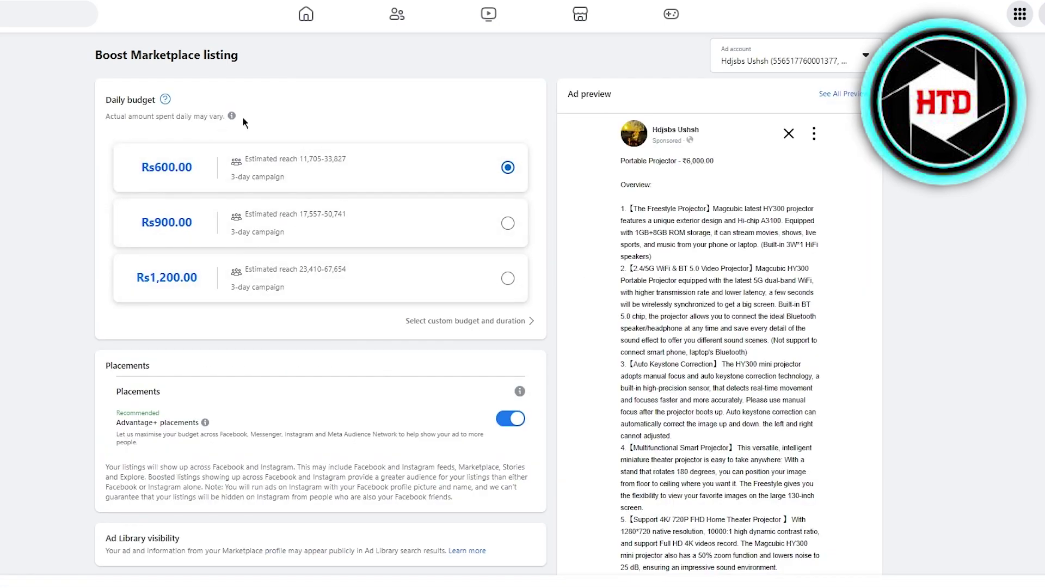
# Examine the daily budget options, placements, payment method, ad preview and payment summary for boosting the Marketplace listing.
pyautogui.scroll(-1, 311, 205)
pyautogui.scroll(1, 310, 205)
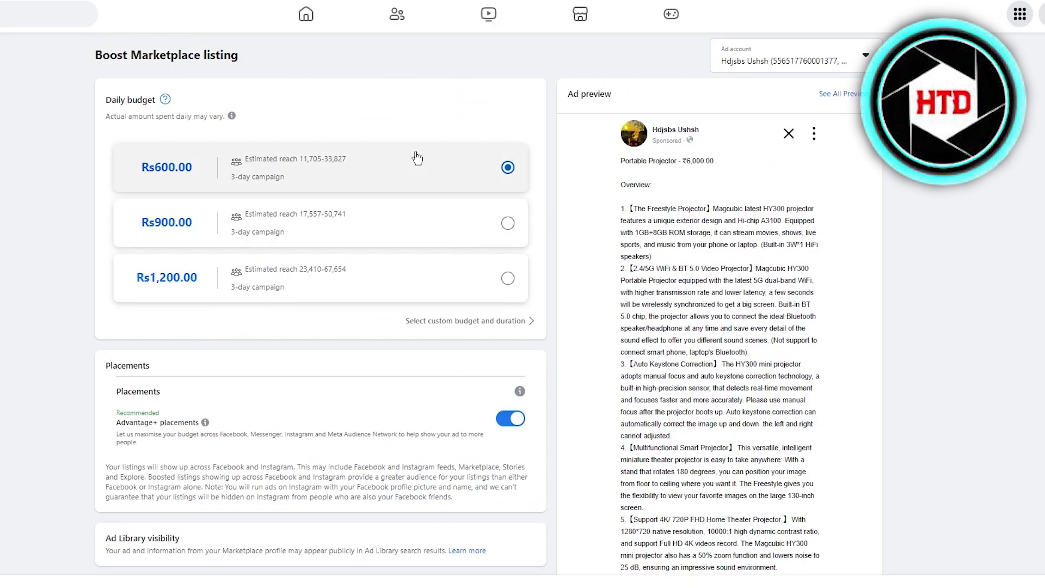
pyautogui.scroll(-7, 417, 158)
pyautogui.scroll(1, 417, 158)
pyautogui.scroll(-5, 417, 158)
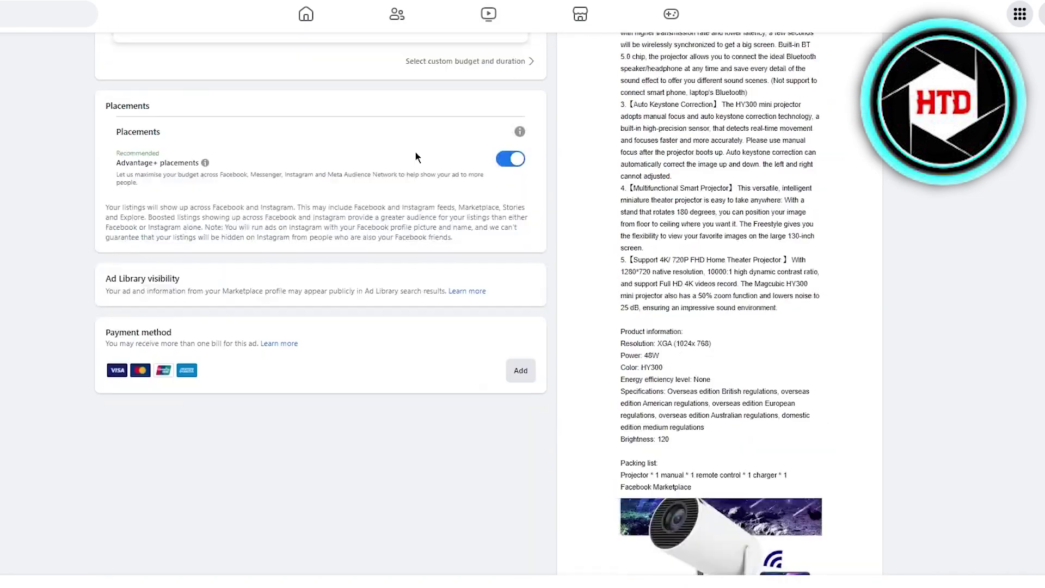
pyautogui.scroll(5, 416, 157)
pyautogui.scroll(-10, 357, 252)
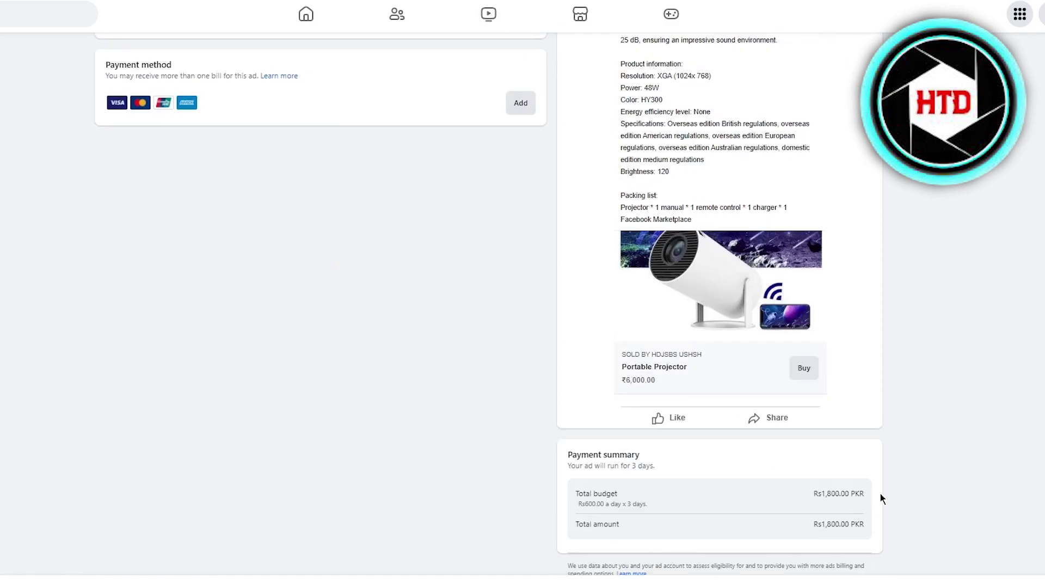
pyautogui.scroll(10, 880, 493)
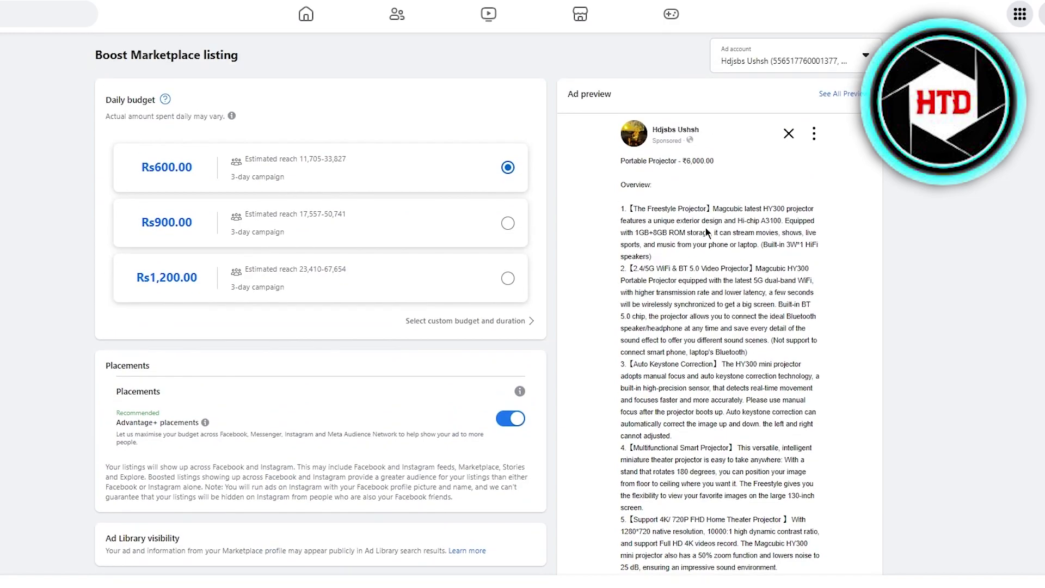
pyautogui.scroll(-10, 700, 220)
pyautogui.scroll(10, 700, 220)
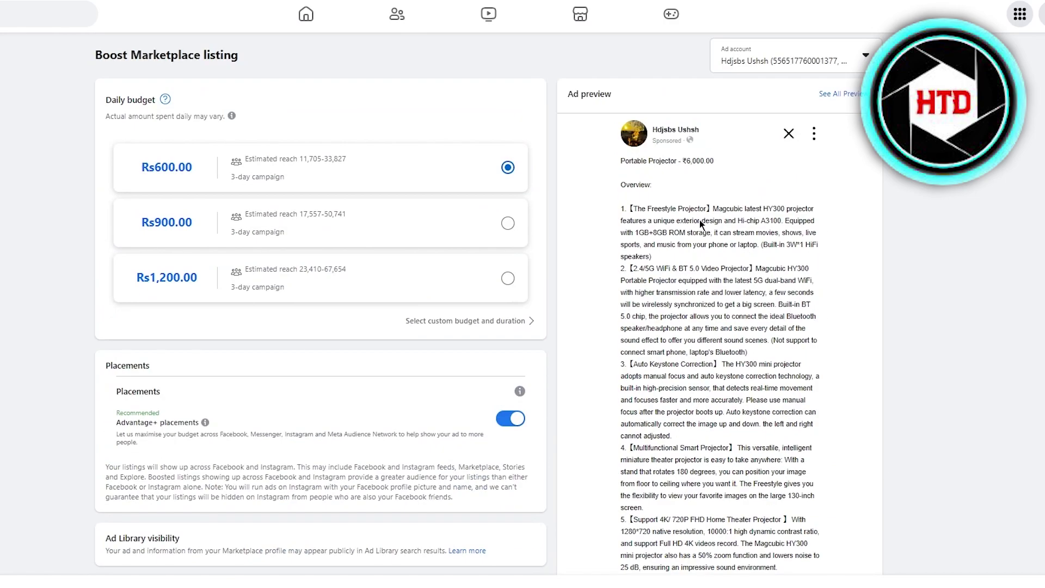